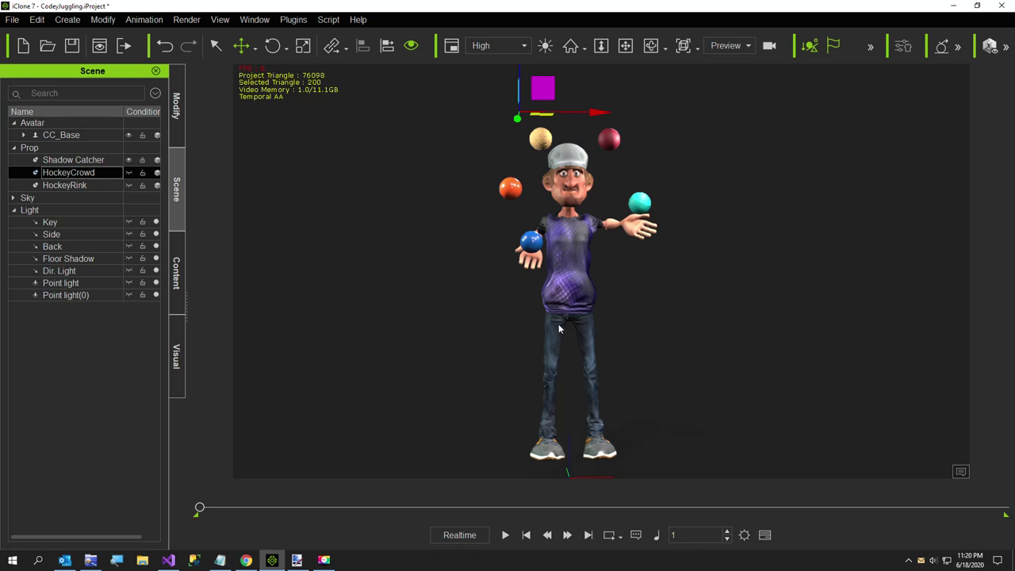
Switch to paint.net, select the full-width ice area below the stands in HockeyCrowd.jpg and crop the image to it
{"action": "left_click", "coordinate": [296, 560]}
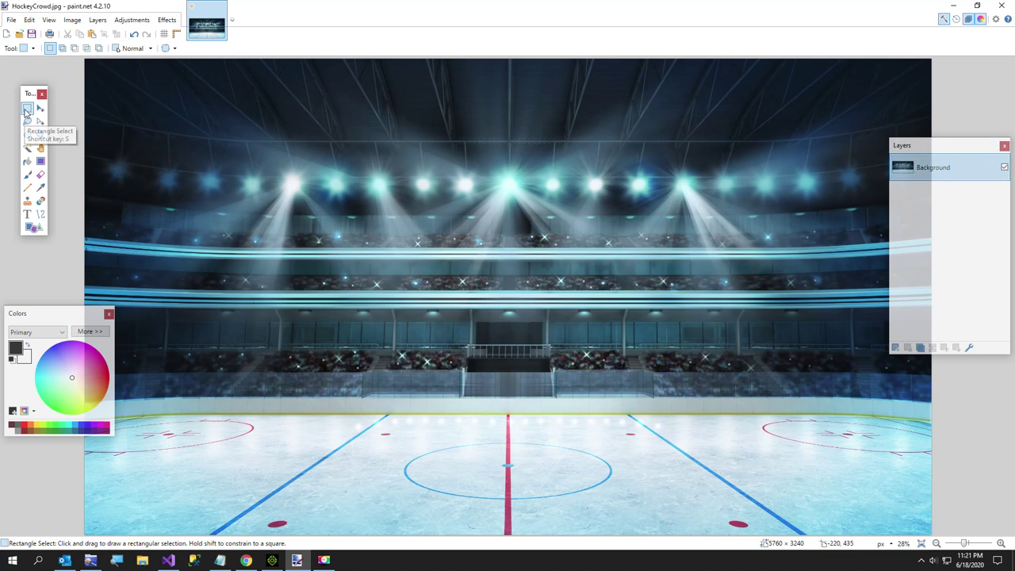
{"action": "left_click_drag", "start_coordinate": [42, 314], "coordinate": [4, 165]}
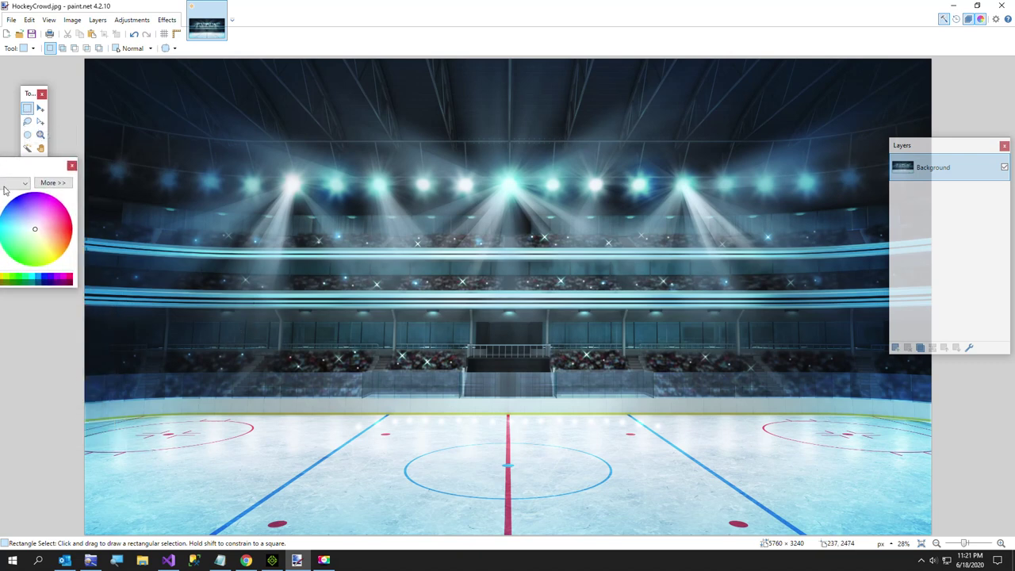
{"action": "left_click_drag", "start_coordinate": [71, 398], "coordinate": [936, 569]}
{"action": "key", "text": "ctrl+d"}
{"action": "left_click_drag", "start_coordinate": [71, 397], "coordinate": [936, 549]}
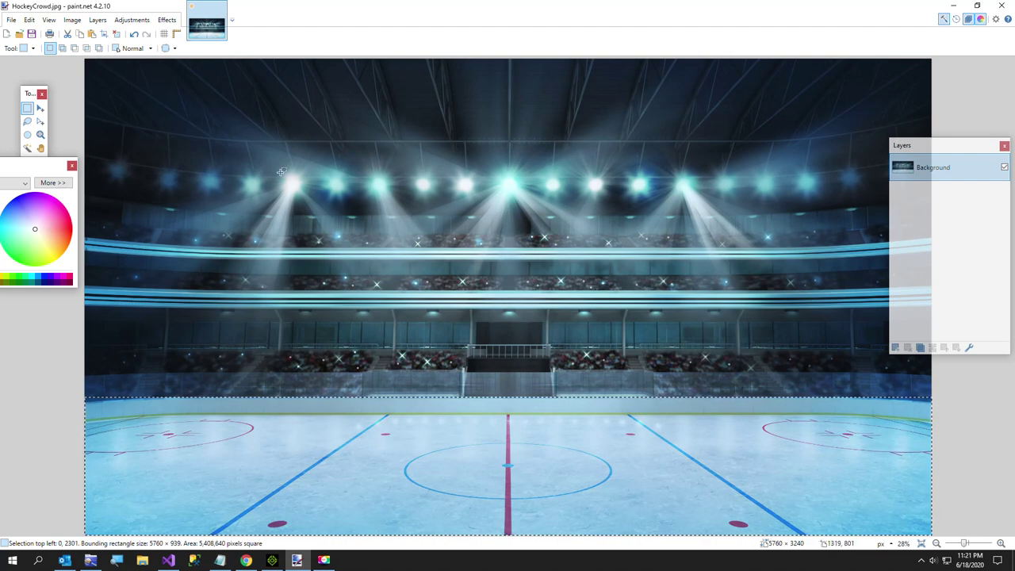
{"action": "left_click", "coordinate": [72, 20]}
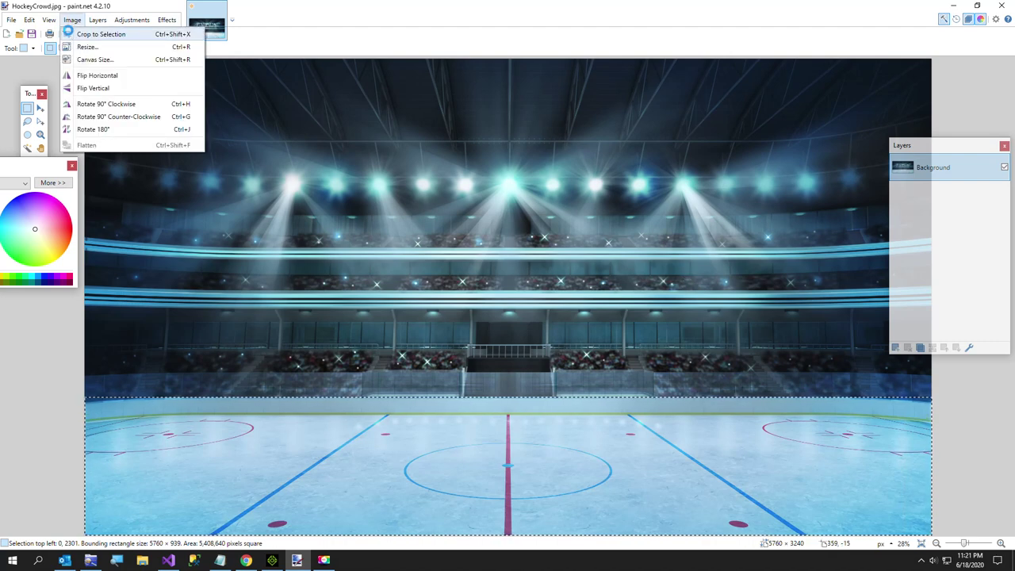
{"action": "left_click", "coordinate": [70, 35]}
Save the cropped ice image as HockeyIce.jpg in the Temp folder at JPEG quality 100, replacing the existing file
{"action": "left_click", "coordinate": [11, 20]}
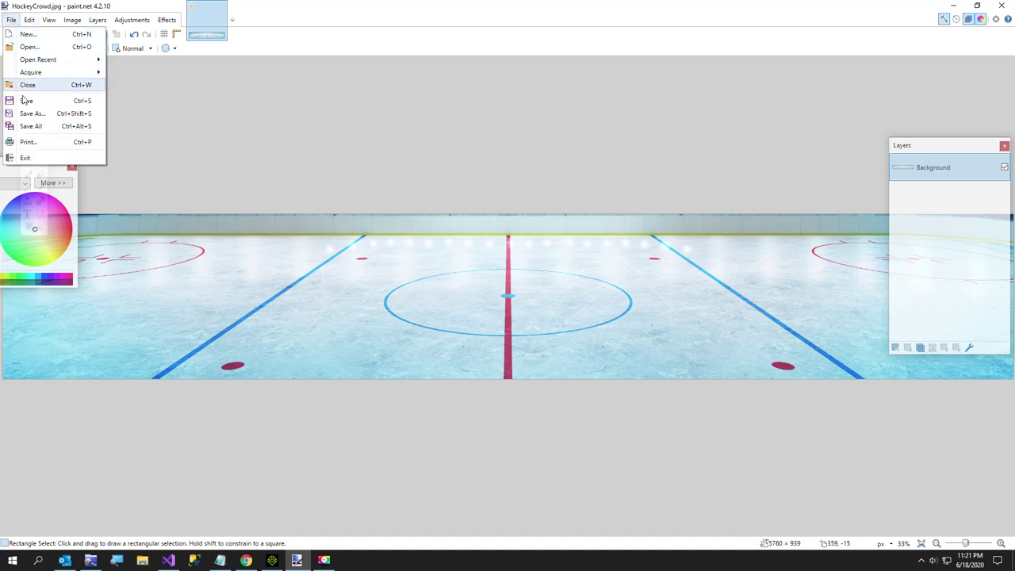
{"action": "left_click", "coordinate": [28, 114]}
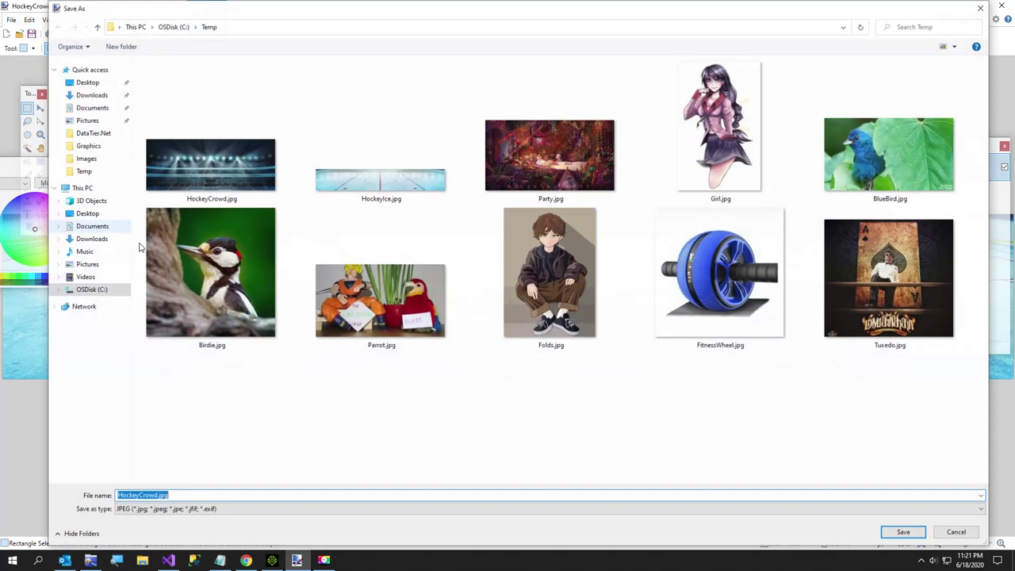
{"action": "left_click", "coordinate": [247, 500]}
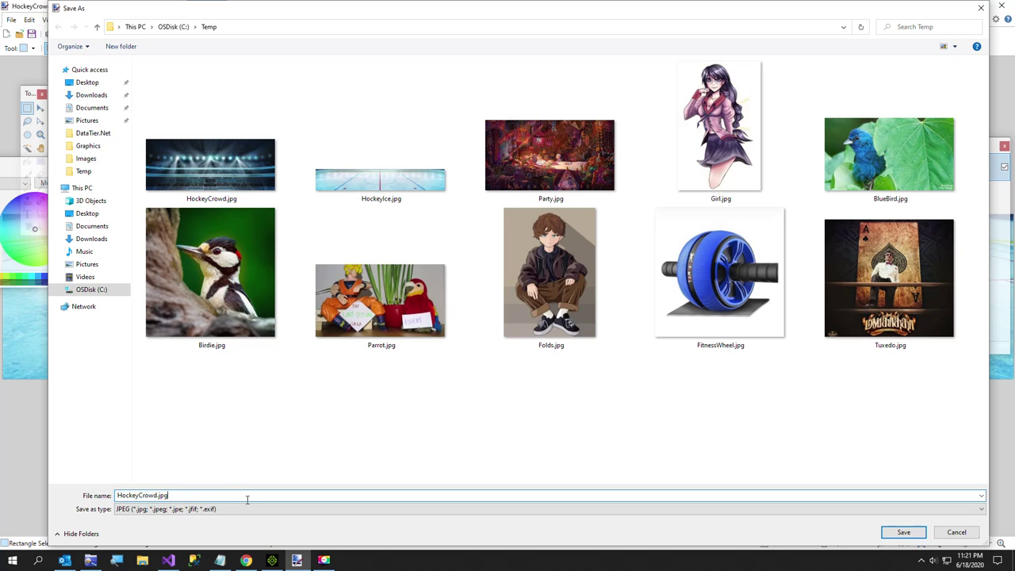
{"action": "key", "text": "BackSpace"}
{"action": "key", "text": "BackSpace"}
{"action": "key", "text": "BackSpace"}
{"action": "key", "text": "BackSpace"}
{"action": "key", "text": "BackSpace"}
{"action": "key", "text": "BackSpace"}
{"action": "key", "text": "BackSpace"}
{"action": "key", "text": "BackSpace"}
{"action": "key", "text": "BackSpace"}
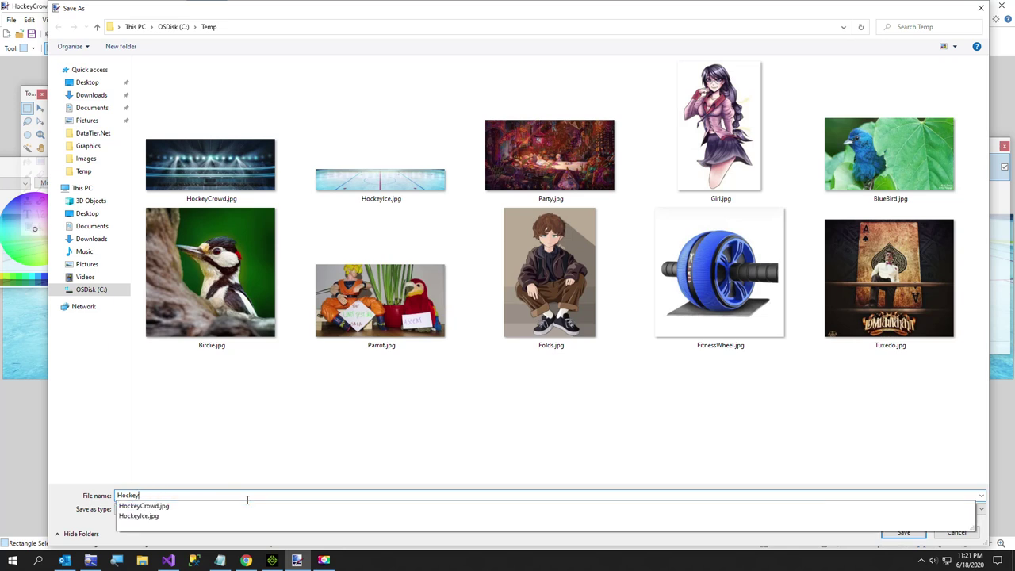
{"action": "type", "text": "Ice"}
{"action": "key", "text": "Down"}
{"action": "key", "text": "Return"}
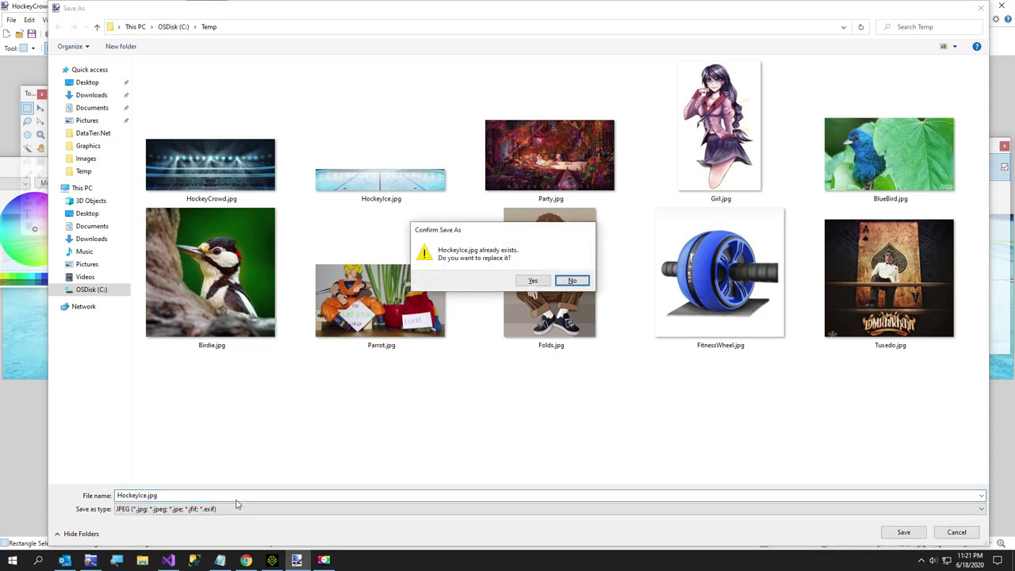
{"action": "left_click", "coordinate": [530, 281]}
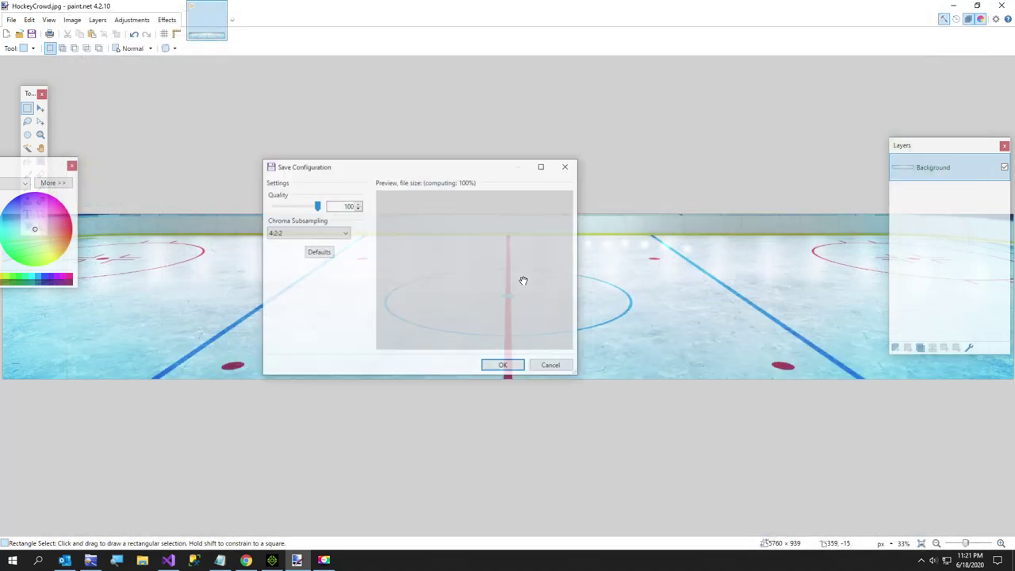
{"action": "left_click", "coordinate": [508, 367]}
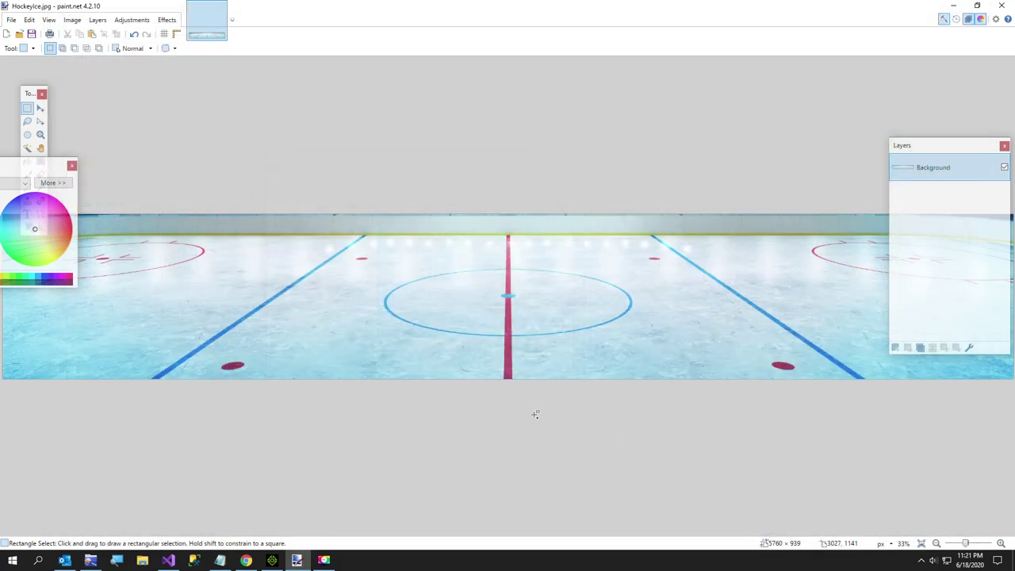
Undo the ice crop, select the full-width arena area above the ice and crop the image to it
{"action": "key", "text": "ctrl+z"}
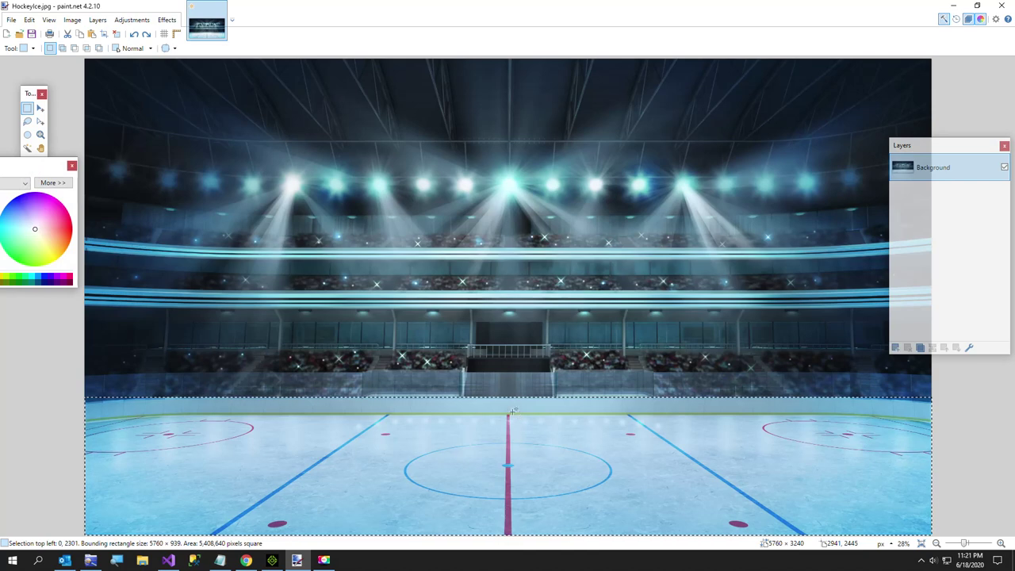
{"action": "left_click", "coordinate": [29, 105]}
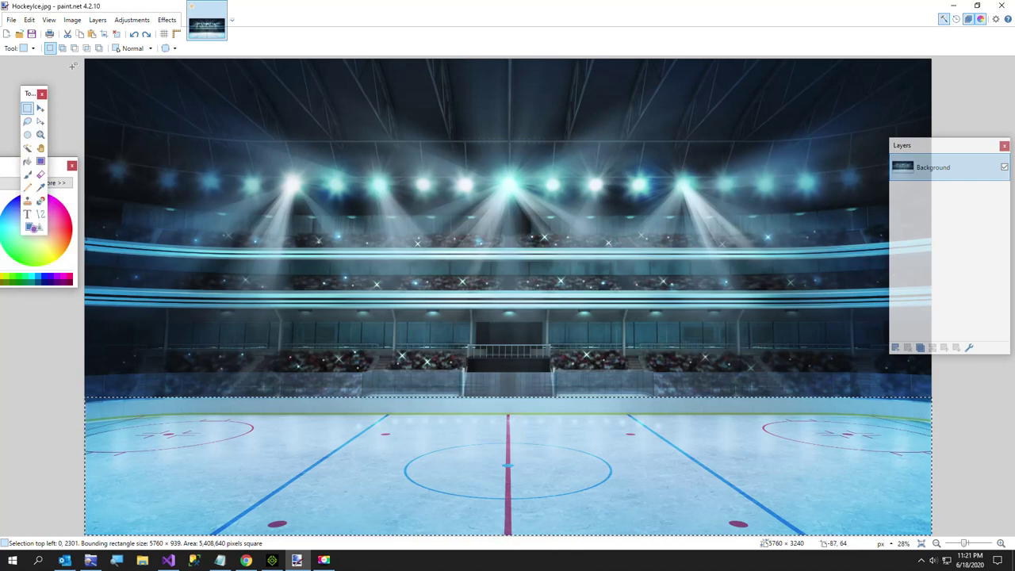
{"action": "left_click_drag", "start_coordinate": [73, 59], "coordinate": [1014, 399]}
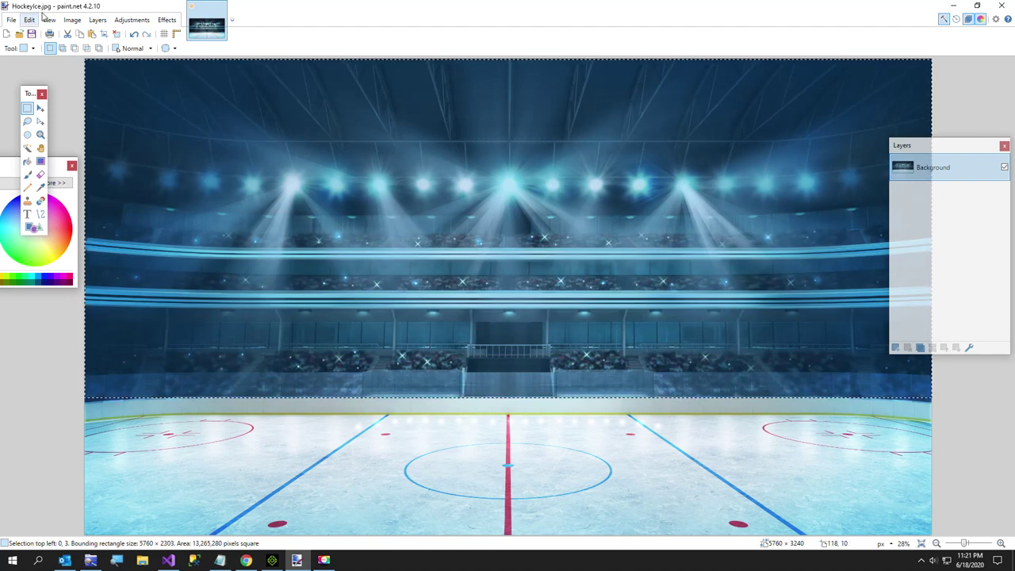
{"action": "left_click", "coordinate": [72, 20]}
{"action": "left_click", "coordinate": [101, 34]}
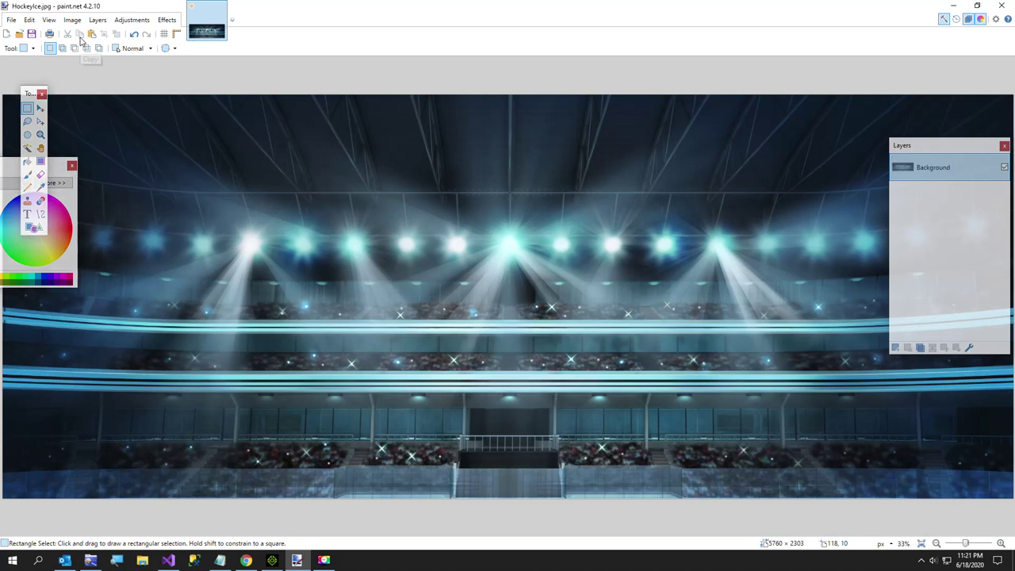
Save the cropped arena image as HockeyCrowd.jpg in the Temp folder, replacing the existing file
{"action": "left_click", "coordinate": [11, 20]}
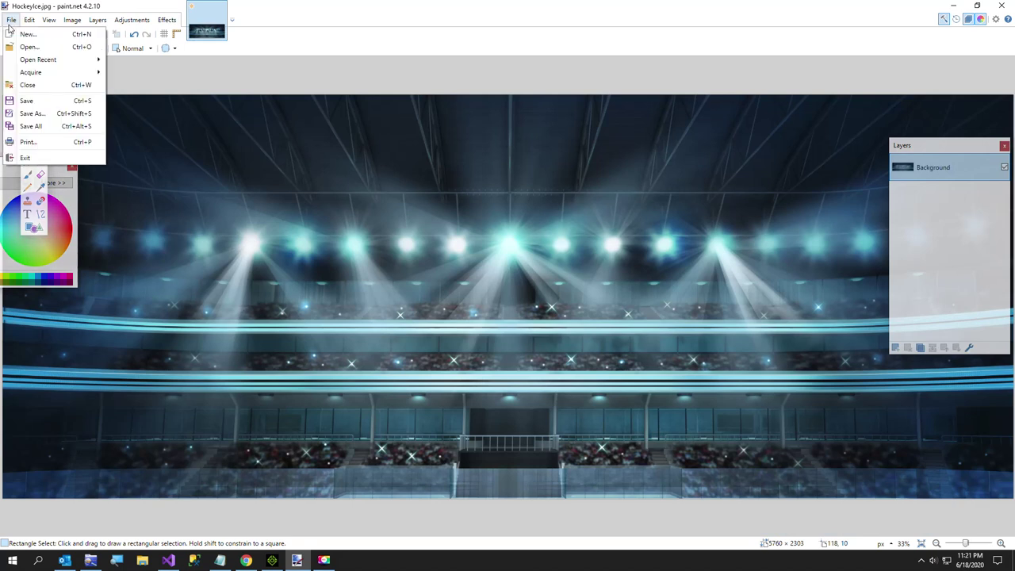
{"action": "left_click", "coordinate": [30, 113]}
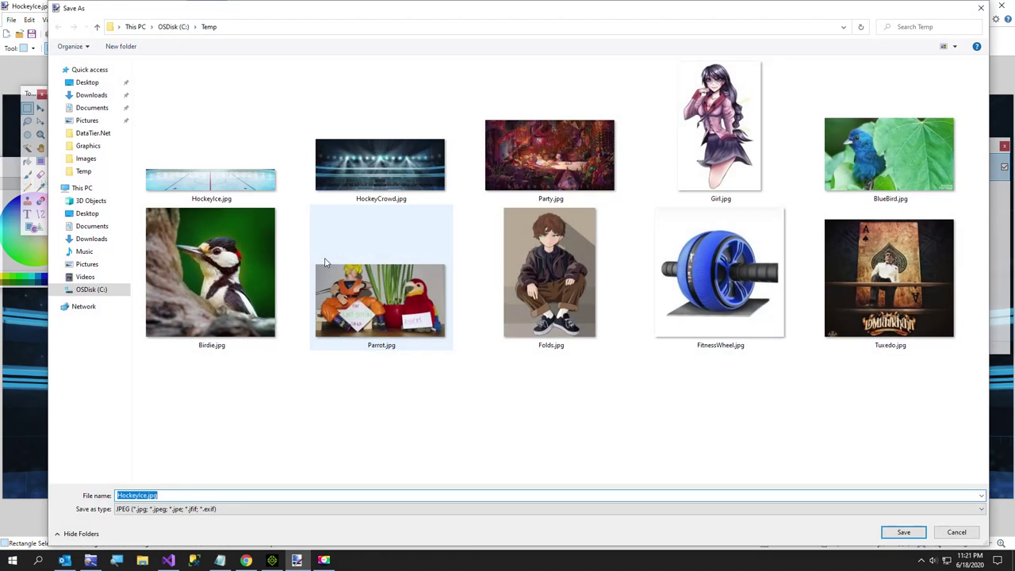
{"action": "left_click", "coordinate": [178, 495]}
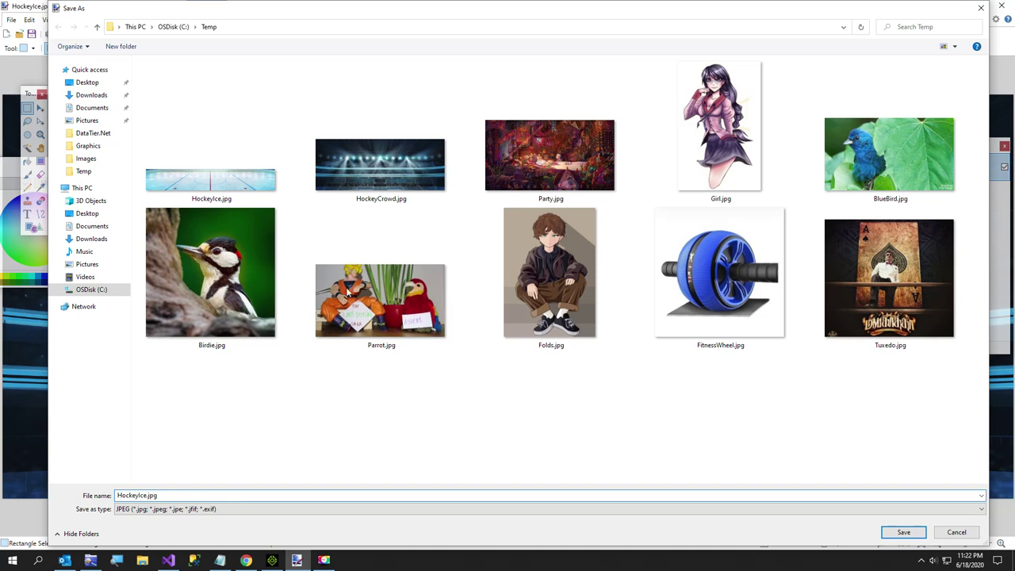
{"action": "left_click", "coordinate": [361, 195]}
{"action": "left_click", "coordinate": [901, 533]}
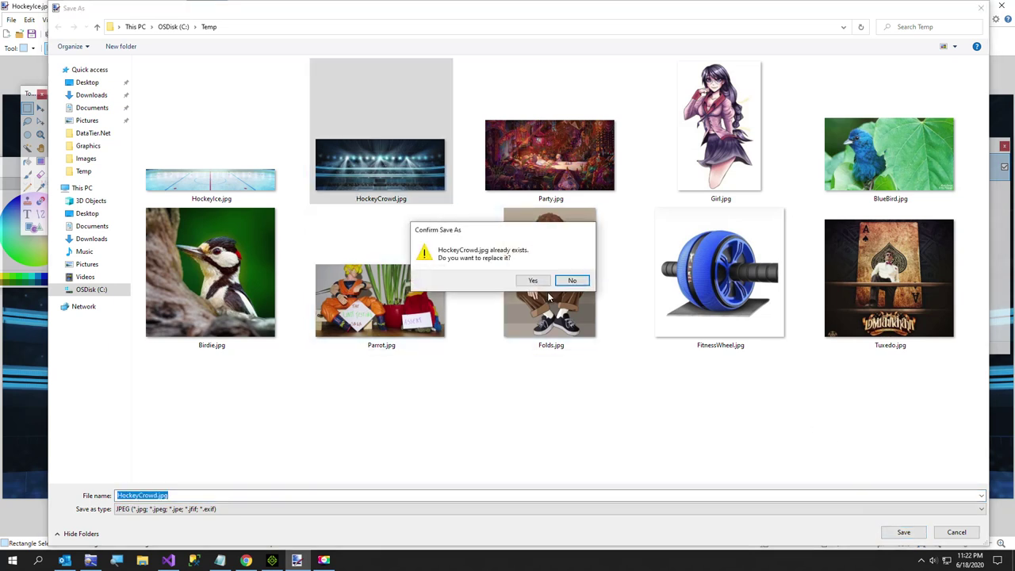
{"action": "left_click", "coordinate": [530, 284]}
{"action": "left_click", "coordinate": [506, 367]}
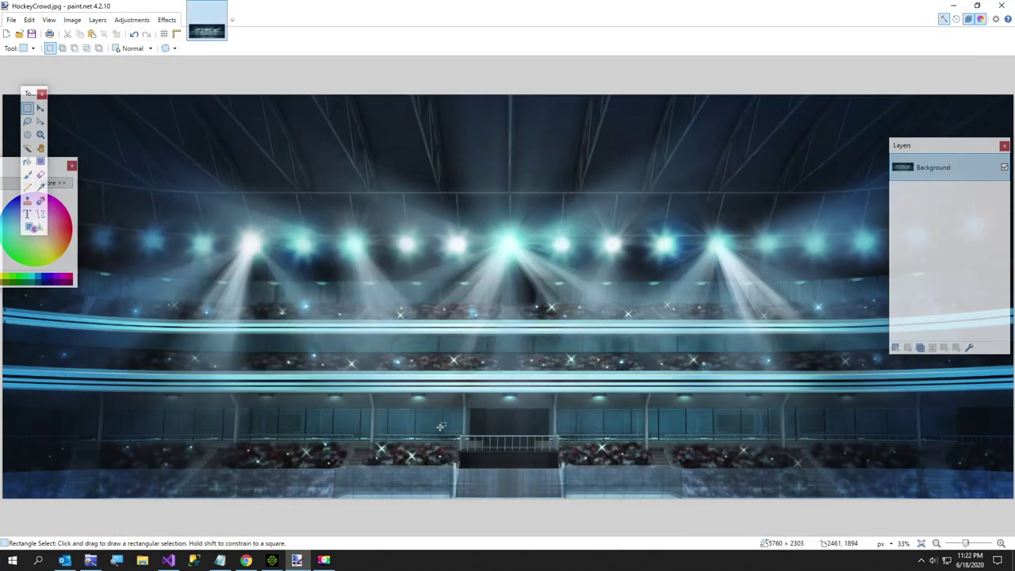
Switch back to iClone and preview the HockeyRink prop by showing it and hiding it again
{"action": "left_click", "coordinate": [952, 8]}
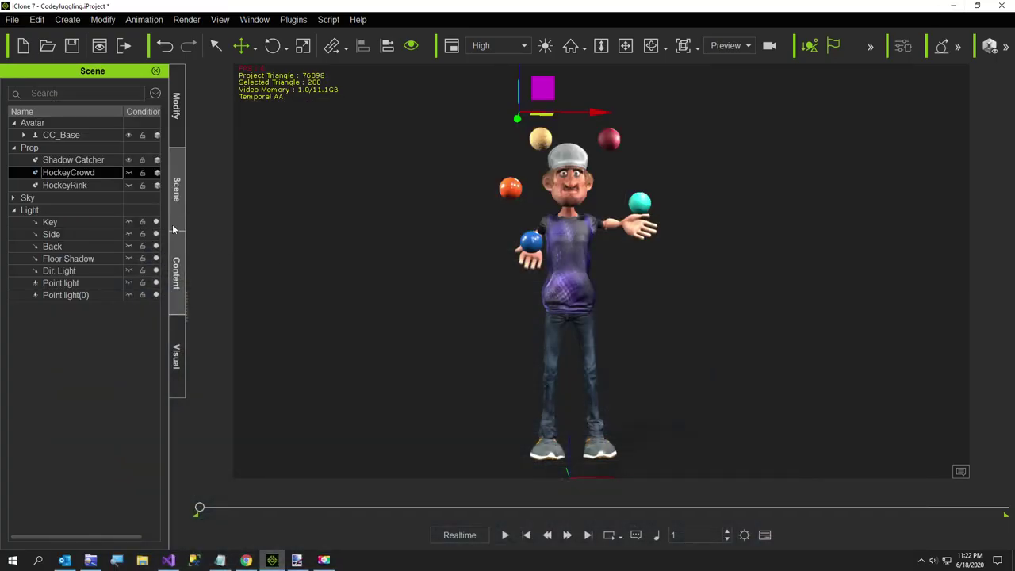
{"action": "left_click", "coordinate": [129, 185]}
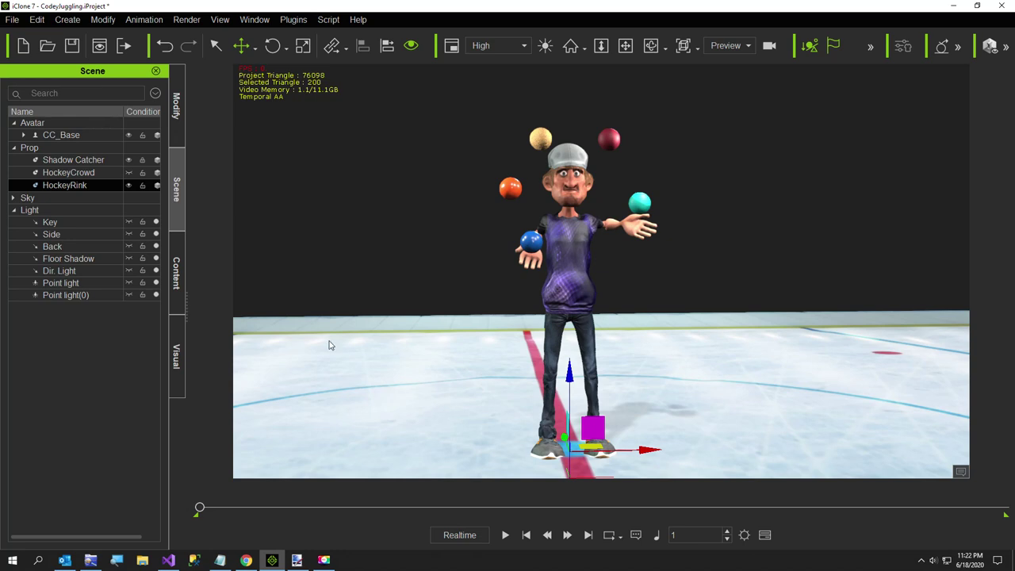
{"action": "left_click", "coordinate": [128, 185]}
Create a plane surface in the scene
{"action": "left_click", "coordinate": [65, 21]}
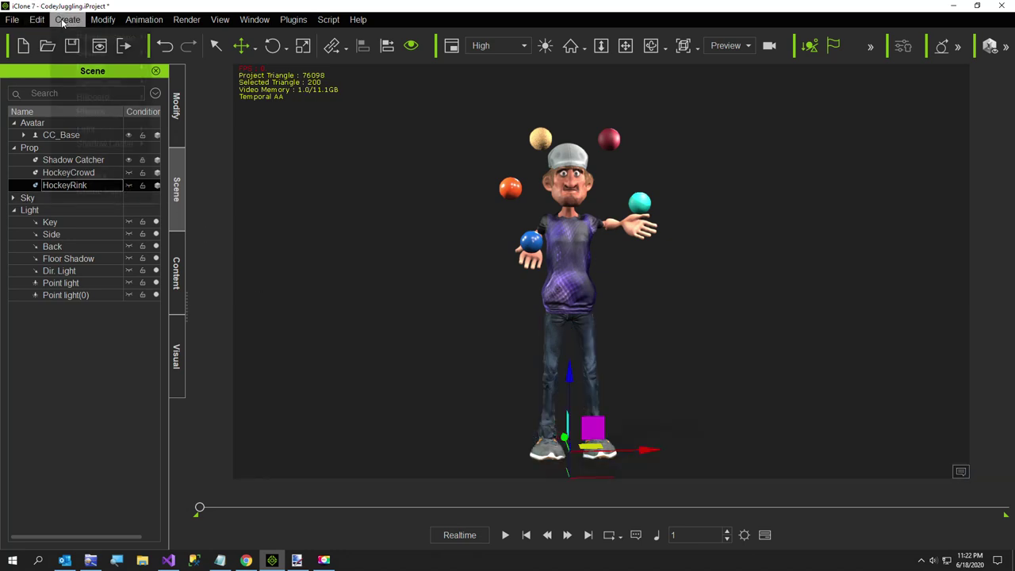
{"action": "mouse_move", "coordinate": [126, 52]}
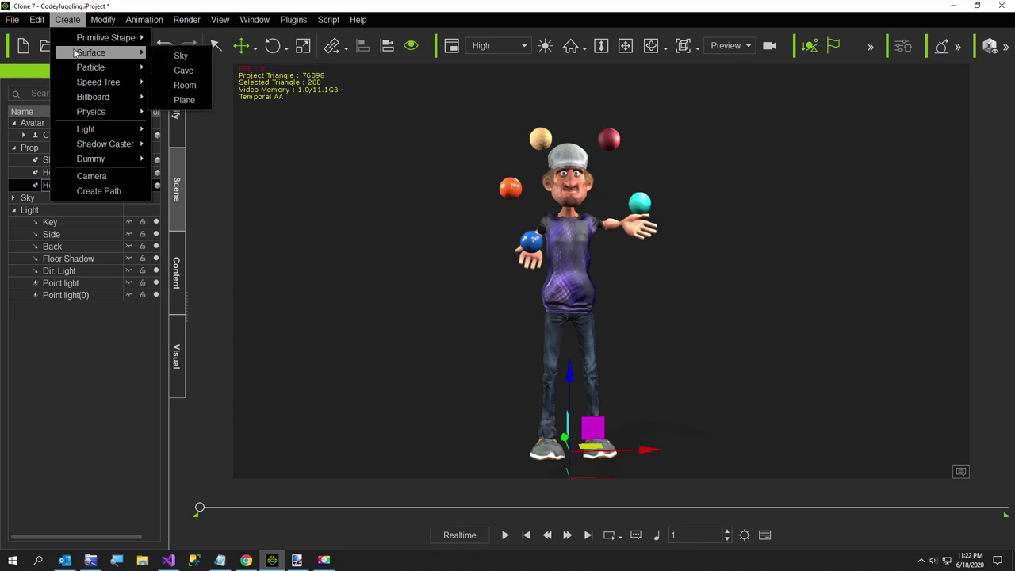
{"action": "left_click", "coordinate": [203, 100]}
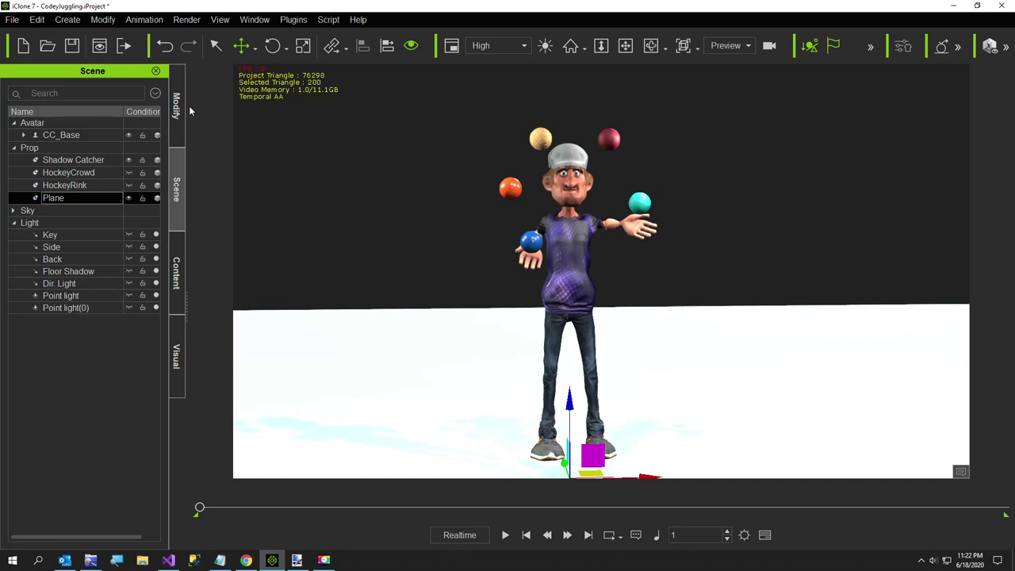
Load HockeyFloor.jpg as the base color texture of the plane's material
{"action": "left_click", "coordinate": [178, 129]}
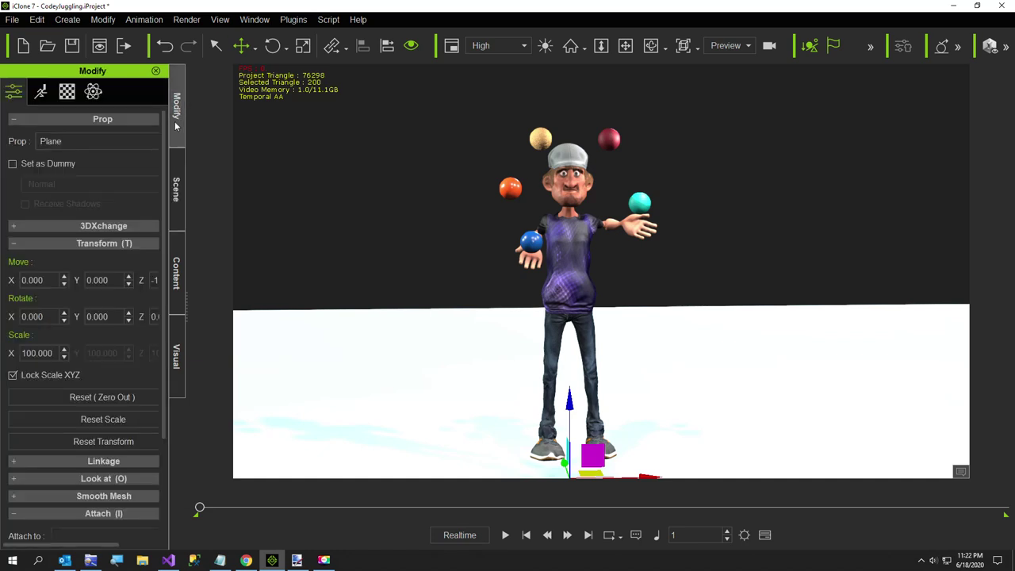
{"action": "left_click", "coordinate": [68, 93]}
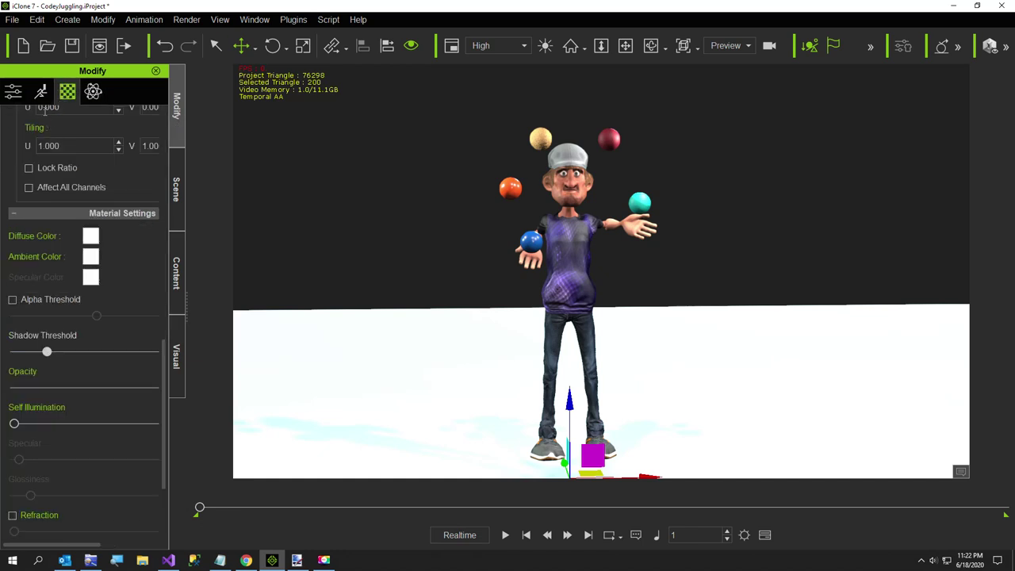
{"action": "scroll", "coordinate": [55, 143], "scroll_direction": "up", "scroll_amount": 10}
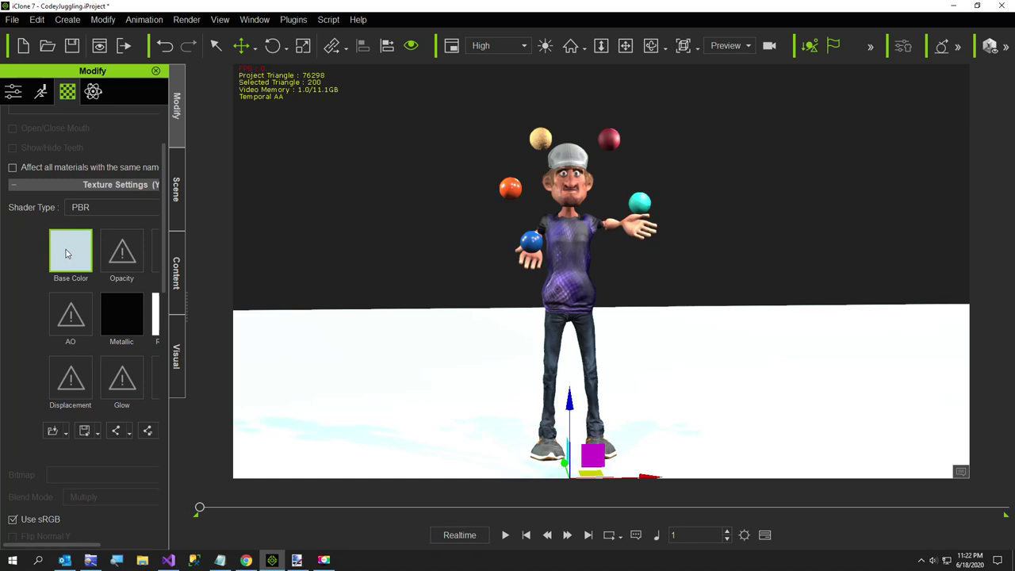
{"action": "double_click", "coordinate": [65, 253]}
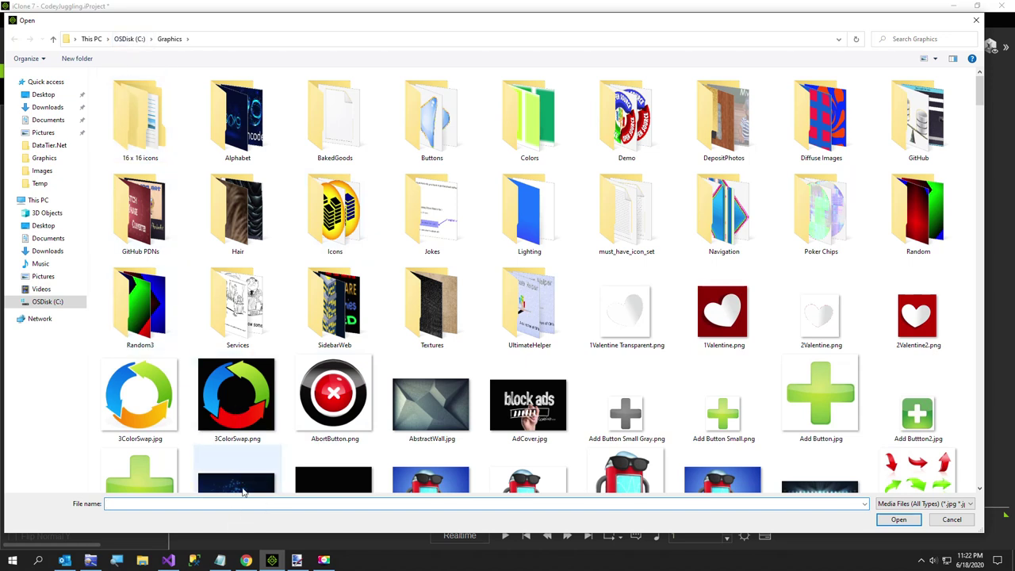
{"action": "type", "text": "HockeyFloor.jpg"}
{"action": "key", "text": "Down"}
{"action": "key", "text": "Return"}
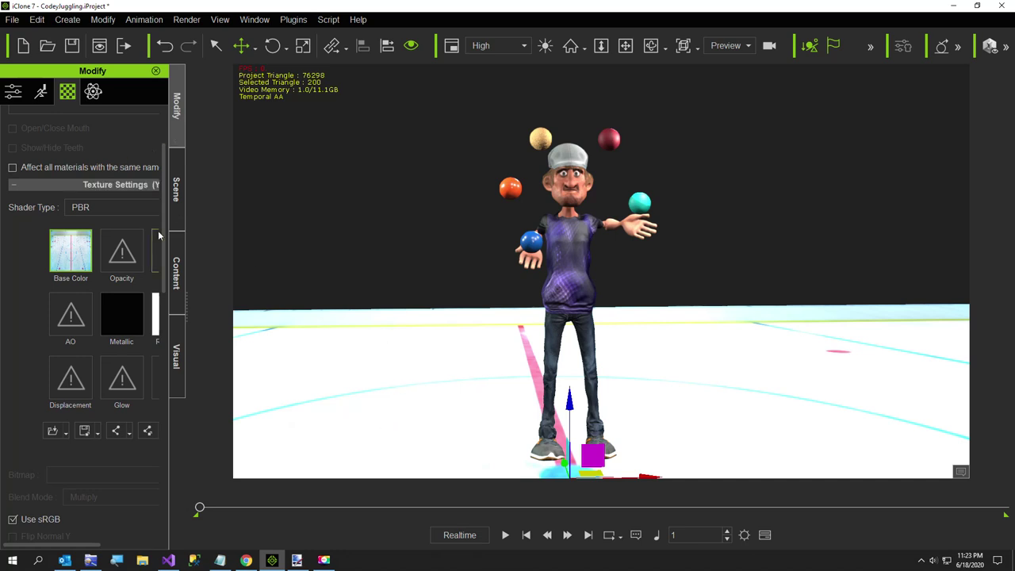
Widen the material settings area and set the plane's self illumination to 100
{"action": "scroll", "coordinate": [75, 349], "scroll_direction": "down", "scroll_amount": 15}
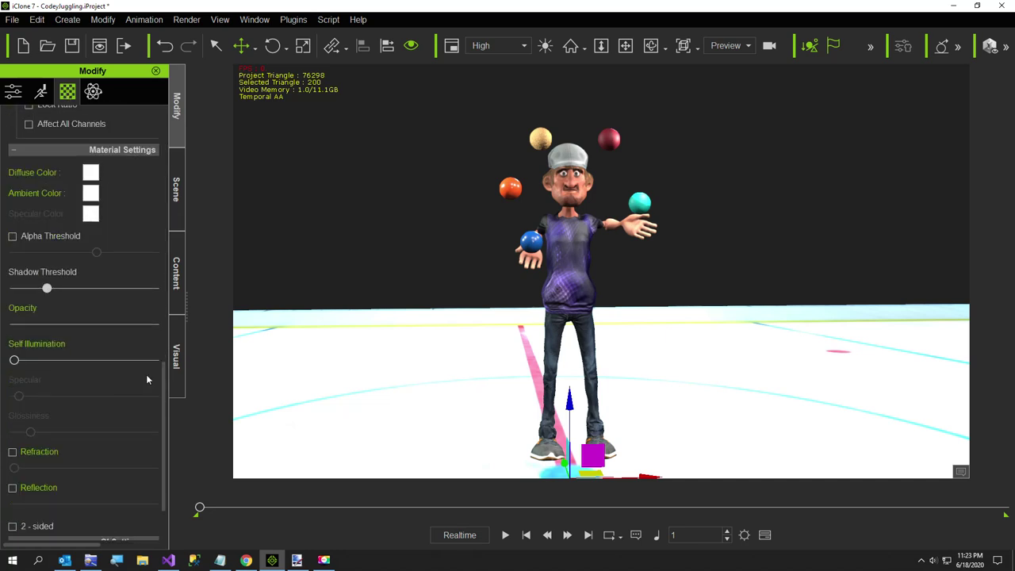
{"action": "left_click_drag", "start_coordinate": [185, 364], "coordinate": [297, 367]}
{"action": "mouse_move", "coordinate": [15, 361]}
{"action": "left_mouse_down"}
{"action": "mouse_move", "coordinate": [142, 373]}
{"action": "mouse_move", "coordinate": [199, 364]}
{"action": "mouse_move", "coordinate": [373, 442]}
{"action": "left_mouse_up"}
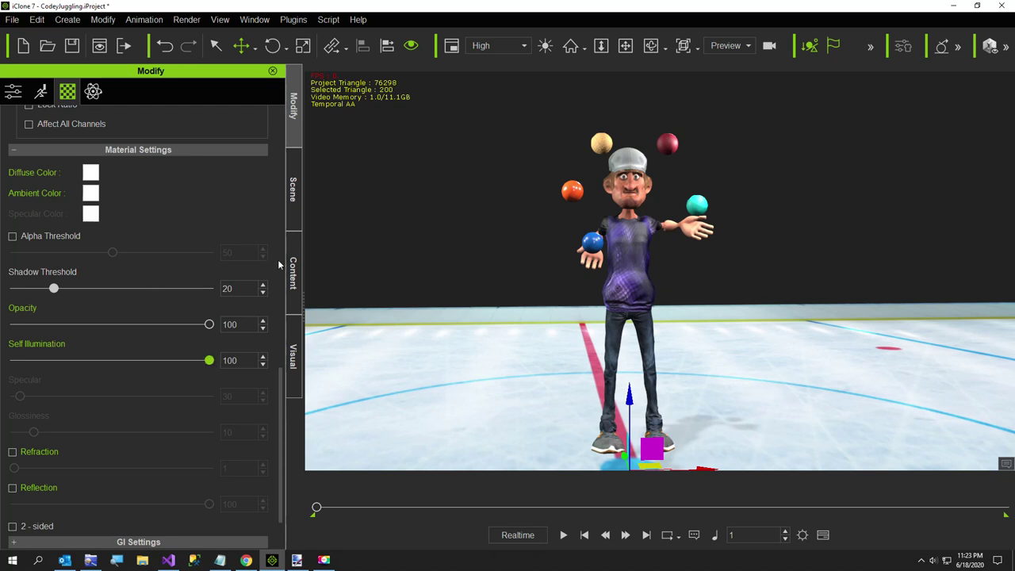
Preview the HockeyCrowd prop behind the textured plane by showing it and hiding it again
{"action": "scroll", "coordinate": [282, 254], "scroll_direction": "up", "scroll_amount": 1}
{"action": "left_click", "coordinate": [295, 203]}
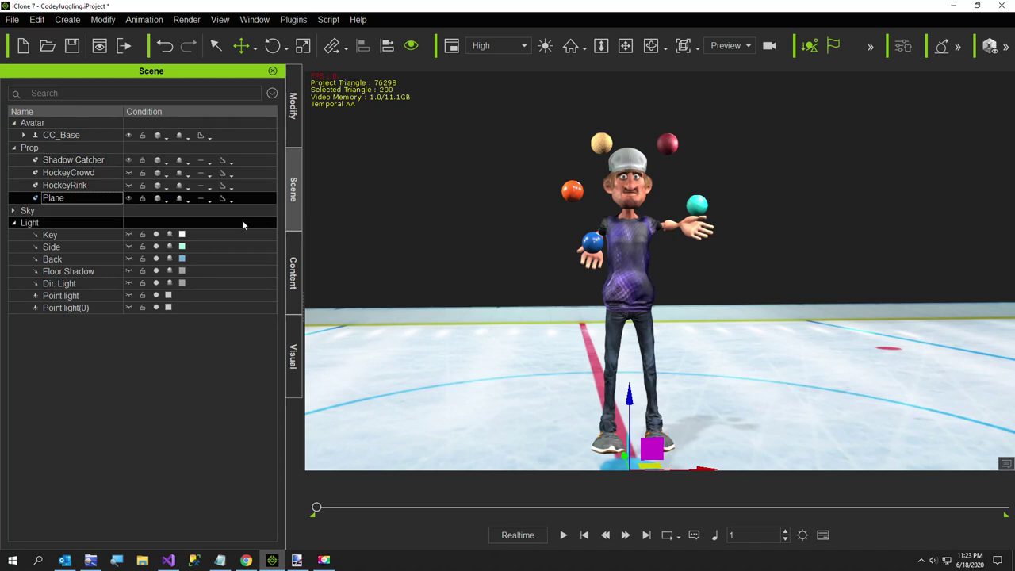
{"action": "left_click", "coordinate": [129, 174]}
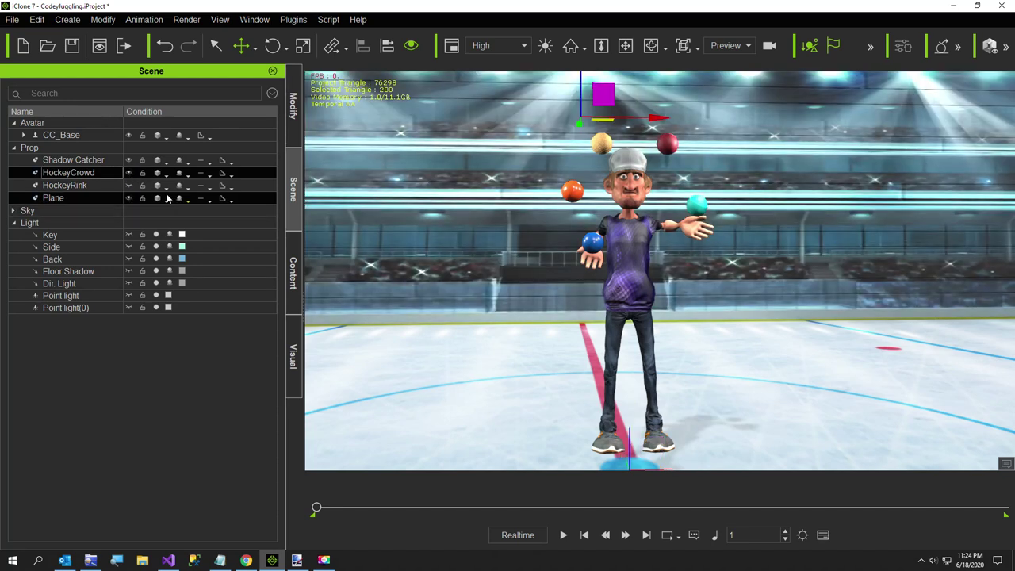
{"action": "left_click", "coordinate": [129, 173]}
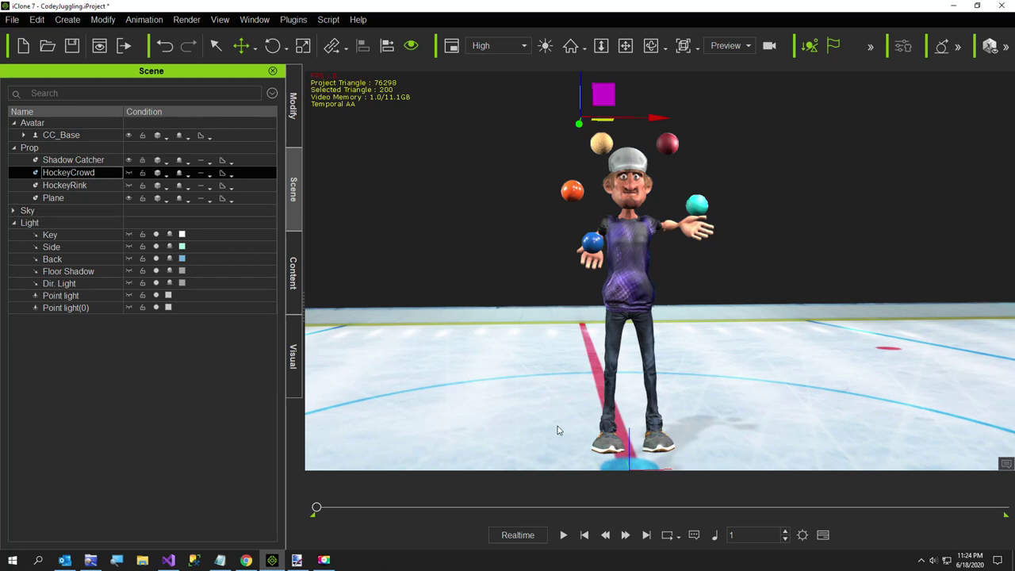
Duplicate the ice floor plane, placing the copy straight above the original at a height of about 33
{"action": "left_click", "coordinate": [48, 198]}
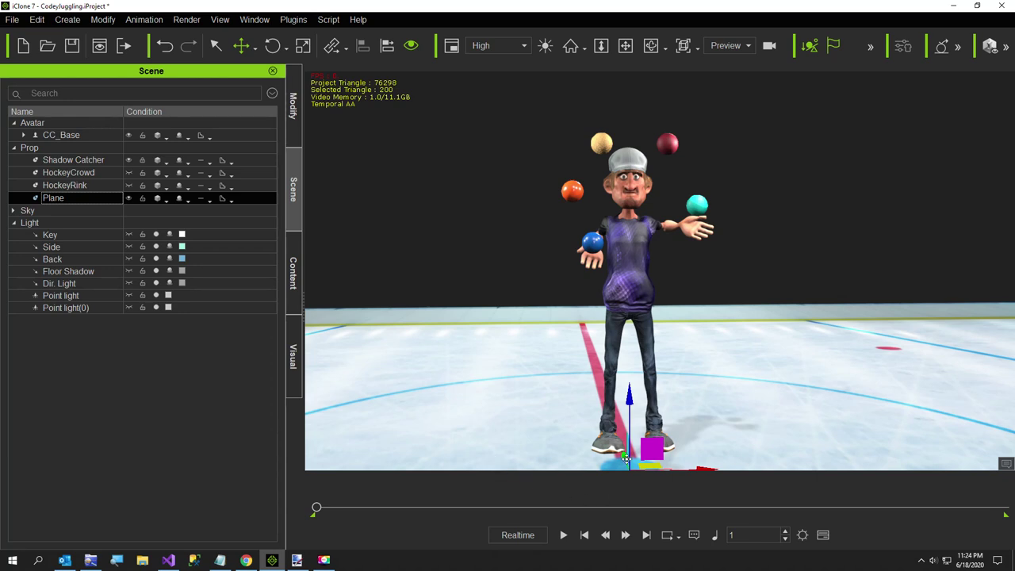
{"action": "scroll", "coordinate": [747, 414], "scroll_direction": "down", "scroll_amount": 1}
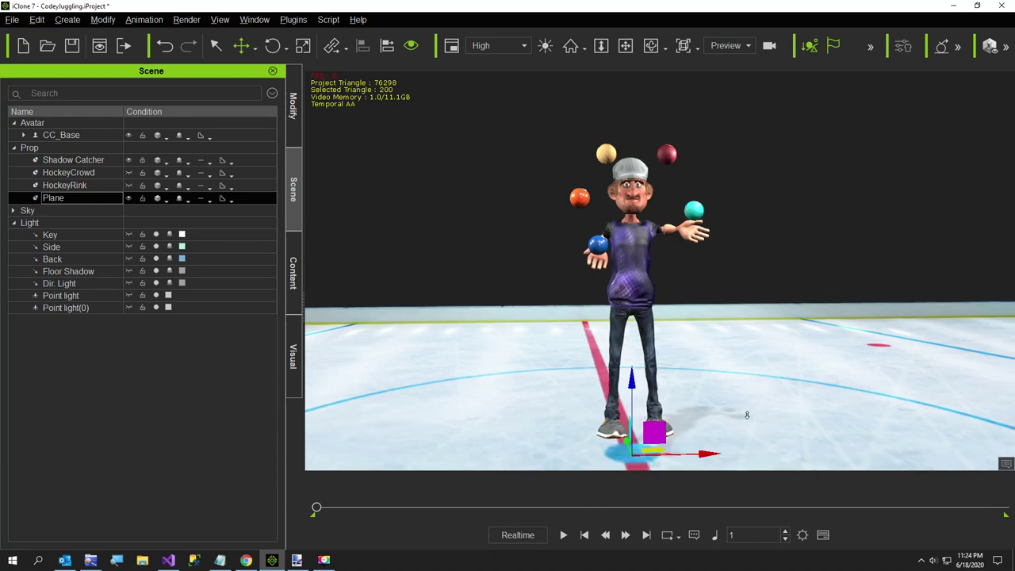
{"action": "scroll", "coordinate": [746, 414], "scroll_direction": "down", "scroll_amount": 1}
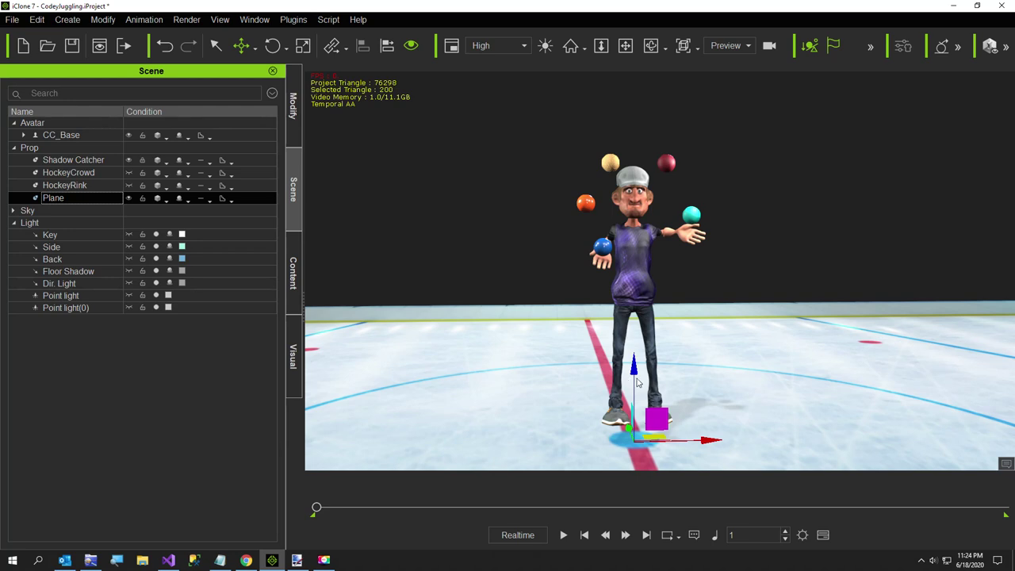
{"action": "left_click_drag", "start_coordinate": [634, 367], "coordinate": [640, 333], "text": "ctrl"}
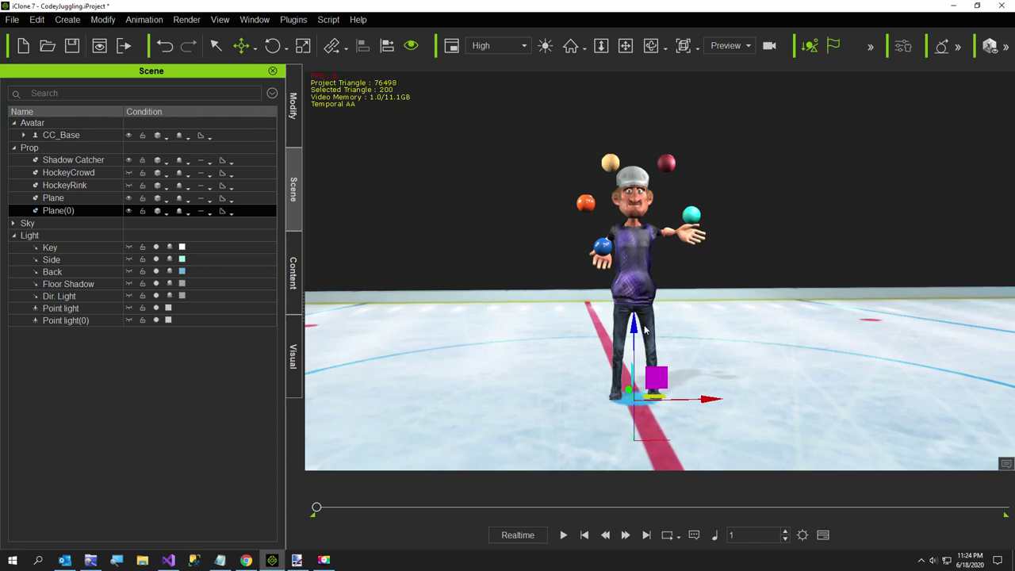
Stand the duplicated plane upright by setting its X rotation to 90 degrees
{"action": "left_click", "coordinate": [293, 107]}
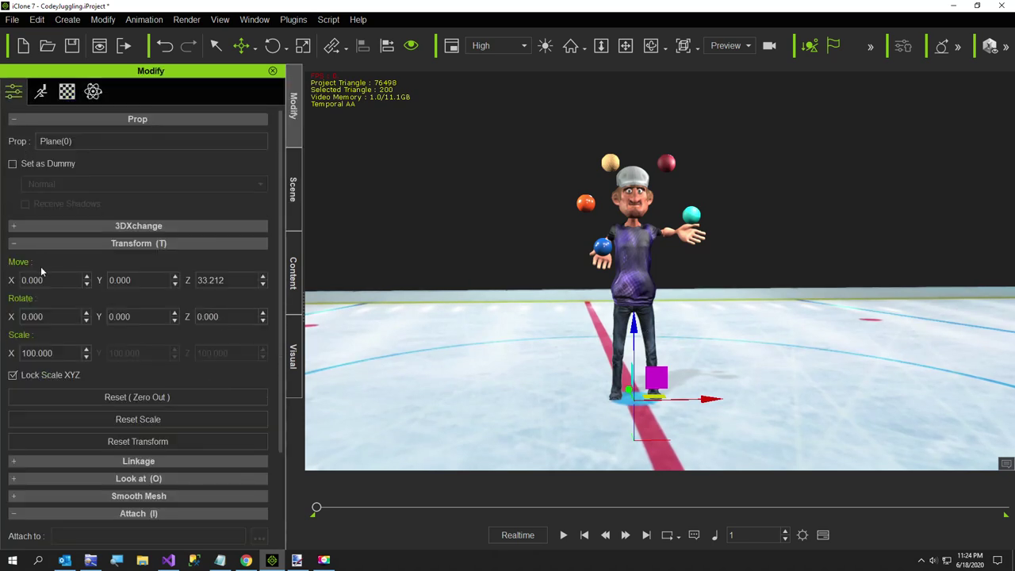
{"action": "left_click_drag", "start_coordinate": [52, 317], "coordinate": [4, 316]}
{"action": "type", "text": "90"}
{"action": "key", "text": "Return"}
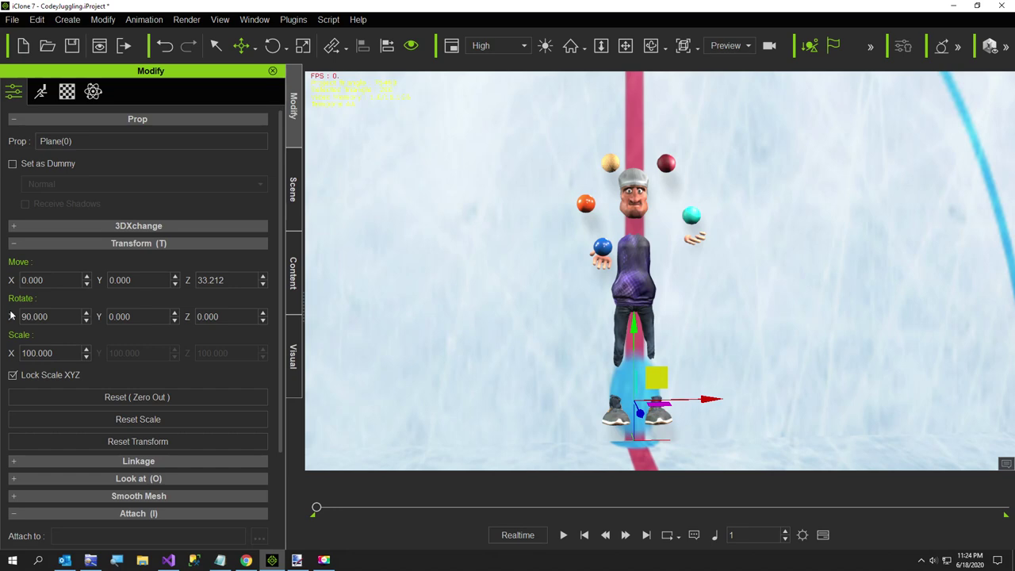
Move the upright plane back behind the character to the far edge of the ice, at about Y 1234
{"action": "right_click_drag", "start_coordinate": [649, 347], "coordinate": [251, 366]}
{"action": "left_click_drag", "start_coordinate": [561, 394], "coordinate": [957, 454]}
{"action": "scroll", "coordinate": [573, 408], "scroll_direction": "down", "scroll_amount": 10}
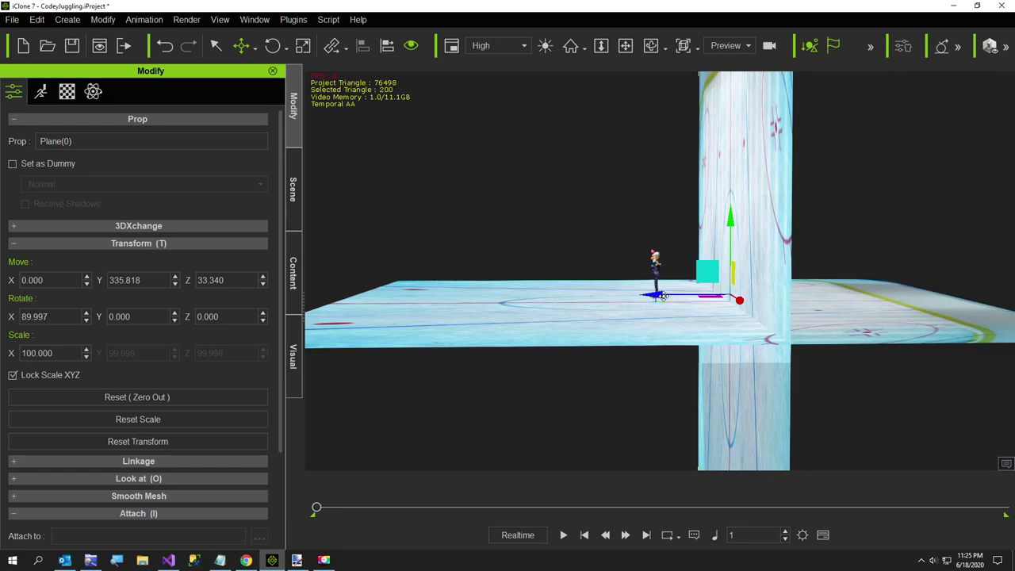
{"action": "left_click_drag", "start_coordinate": [663, 296], "coordinate": [856, 308]}
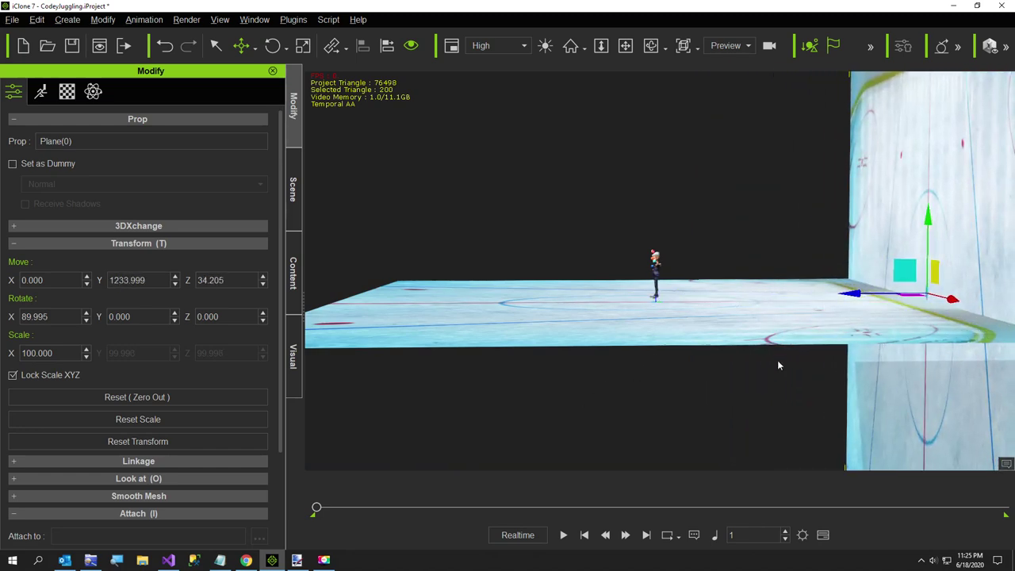
Reduce the upright plane's height scale to about 55 and raise it to about Z 799, so its lower edge meets the ice
{"action": "right_click_drag", "start_coordinate": [778, 364], "coordinate": [814, 340]}
{"action": "middle_click_drag", "start_coordinate": [814, 341], "coordinate": [568, 314]}
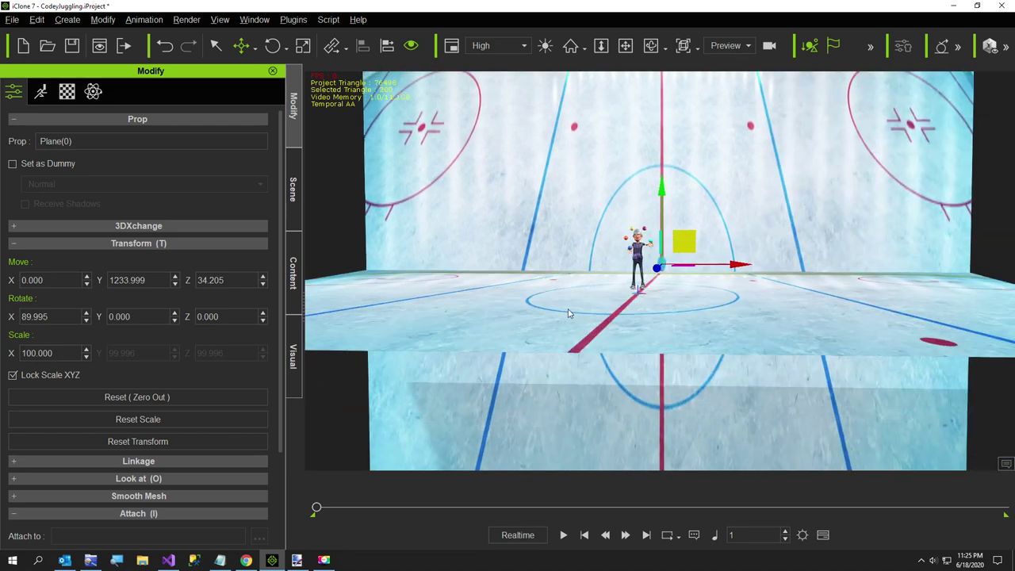
{"action": "right_click_drag", "start_coordinate": [568, 313], "coordinate": [586, 377]}
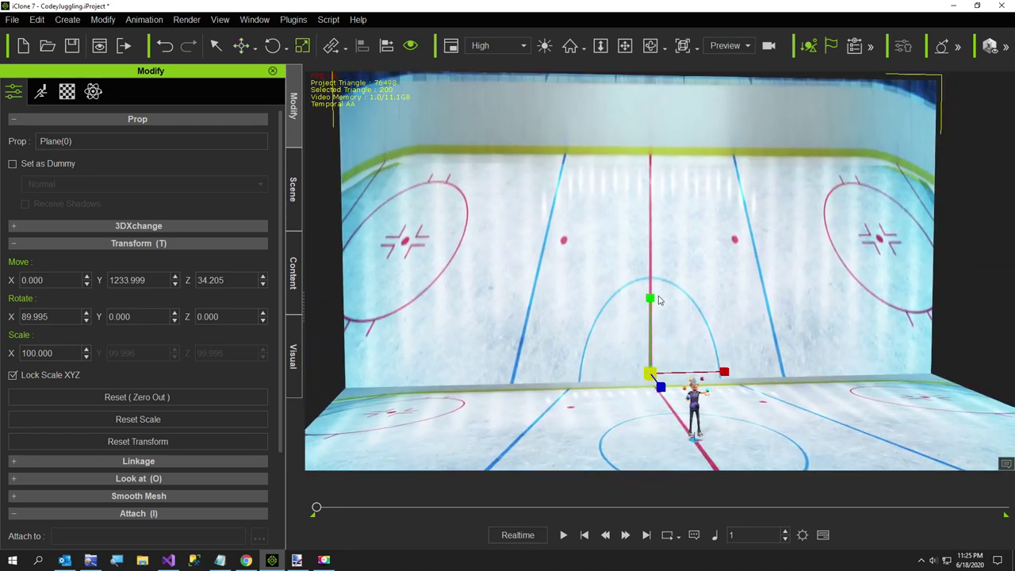
{"action": "left_click_drag", "start_coordinate": [655, 300], "coordinate": [636, 366]}
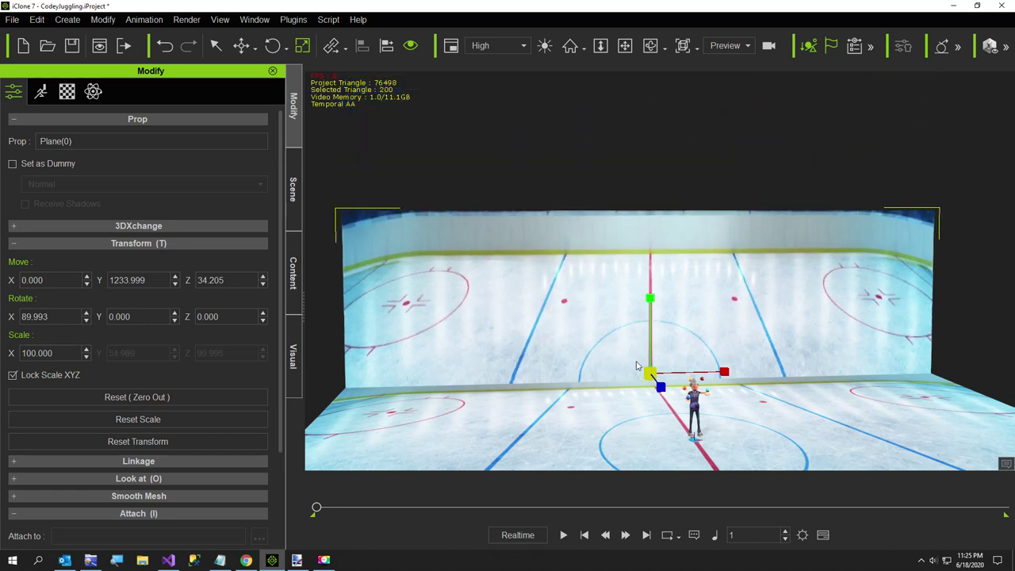
{"action": "left_click_drag", "start_coordinate": [649, 301], "coordinate": [630, 147]}
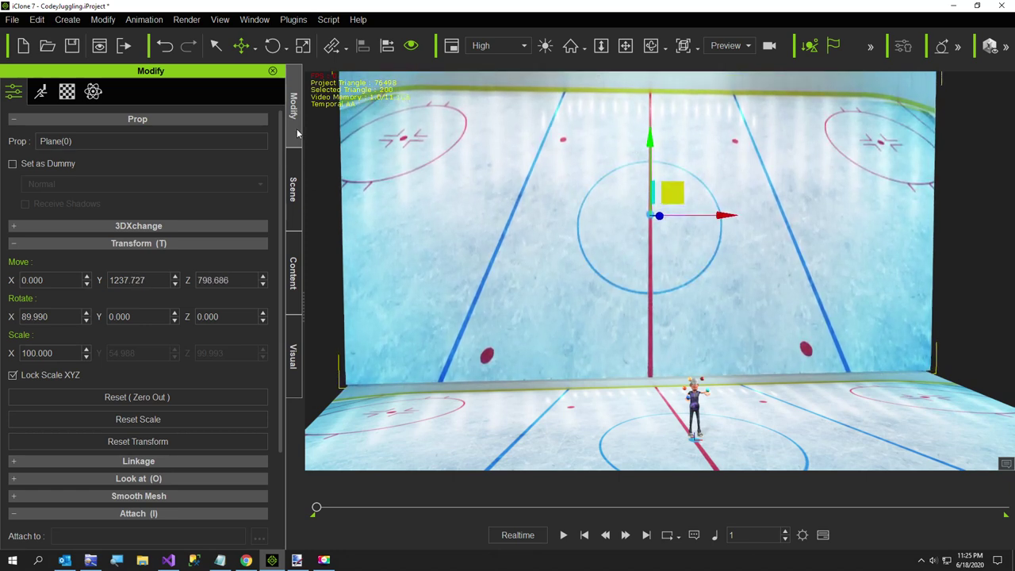
Replace the upright plane's base color texture with the hockey crowd image, imported as a unique texture
{"action": "left_click", "coordinate": [66, 91]}
{"action": "scroll", "coordinate": [86, 202], "scroll_direction": "up", "scroll_amount": 6}
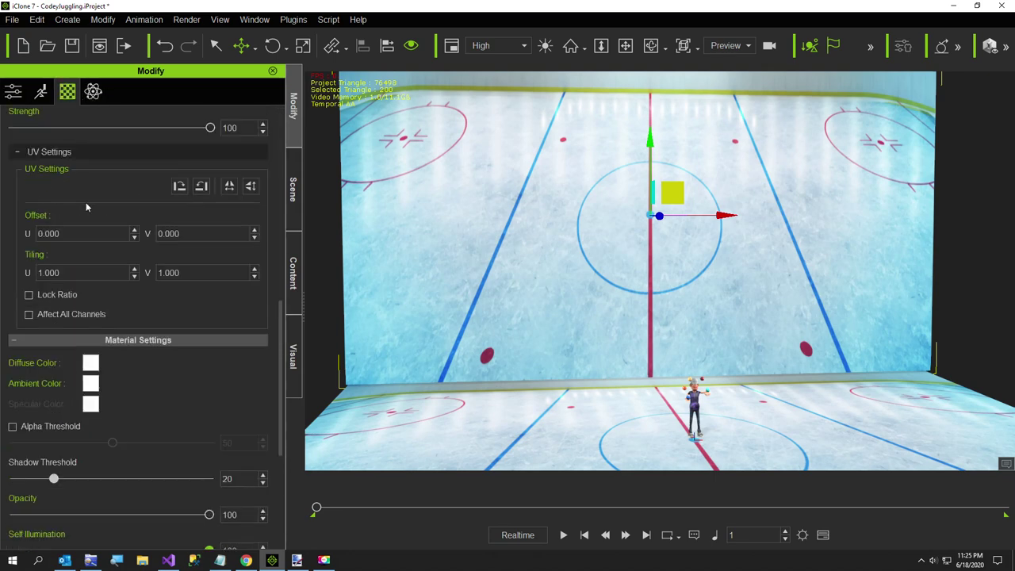
{"action": "scroll", "coordinate": [101, 223], "scroll_direction": "up", "scroll_amount": 8}
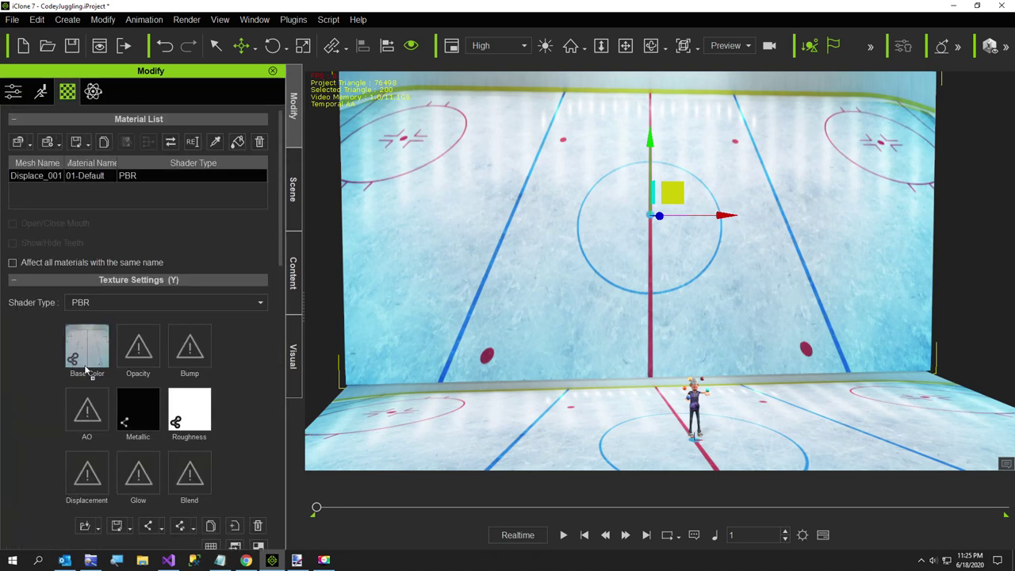
{"action": "right_click", "coordinate": [82, 353]}
{"action": "double_click", "coordinate": [70, 344]}
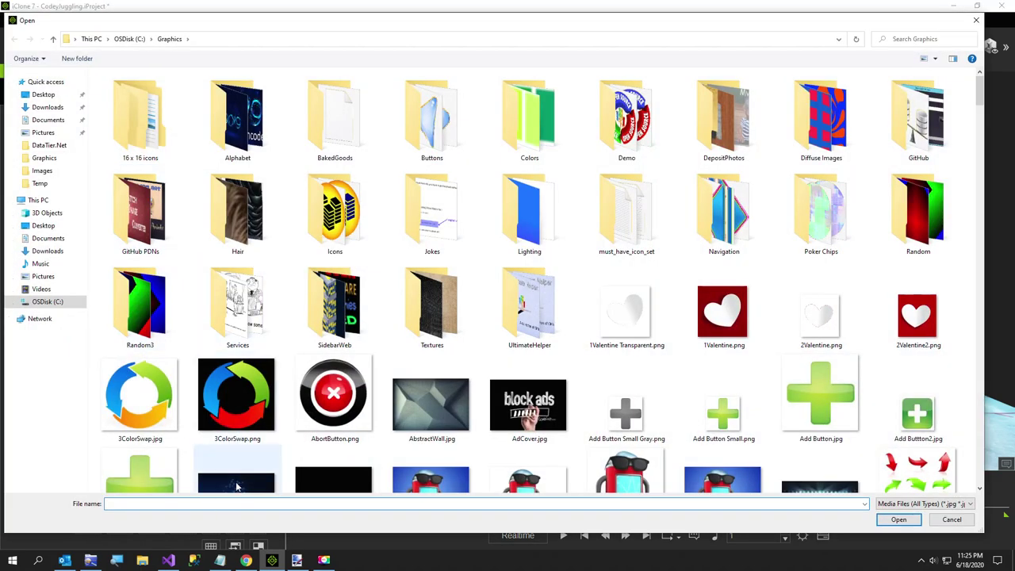
{"action": "type", "text": "Hock"}
{"action": "key", "text": "Down"}
{"action": "key", "text": "Return"}
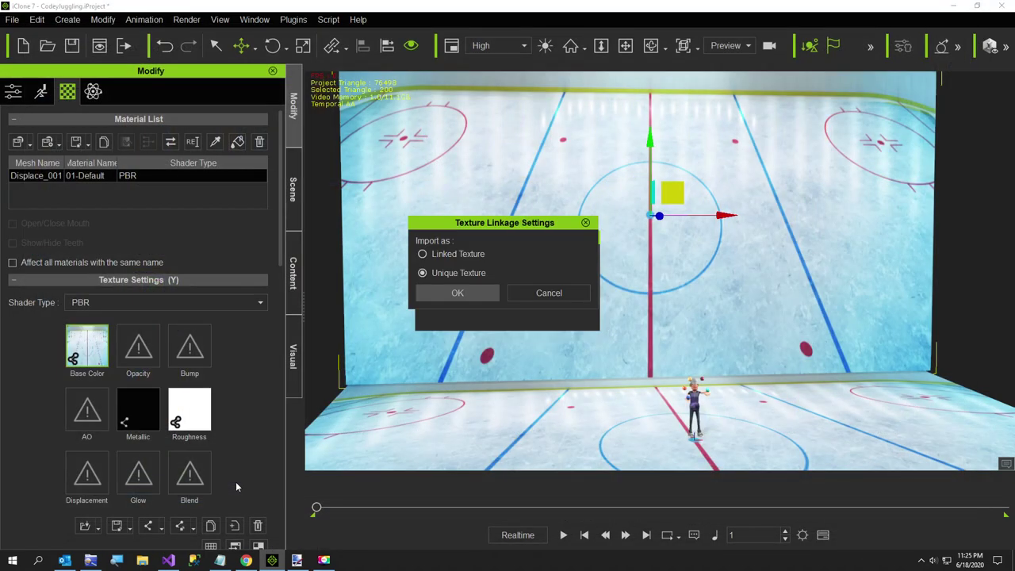
{"action": "left_click", "coordinate": [458, 295]}
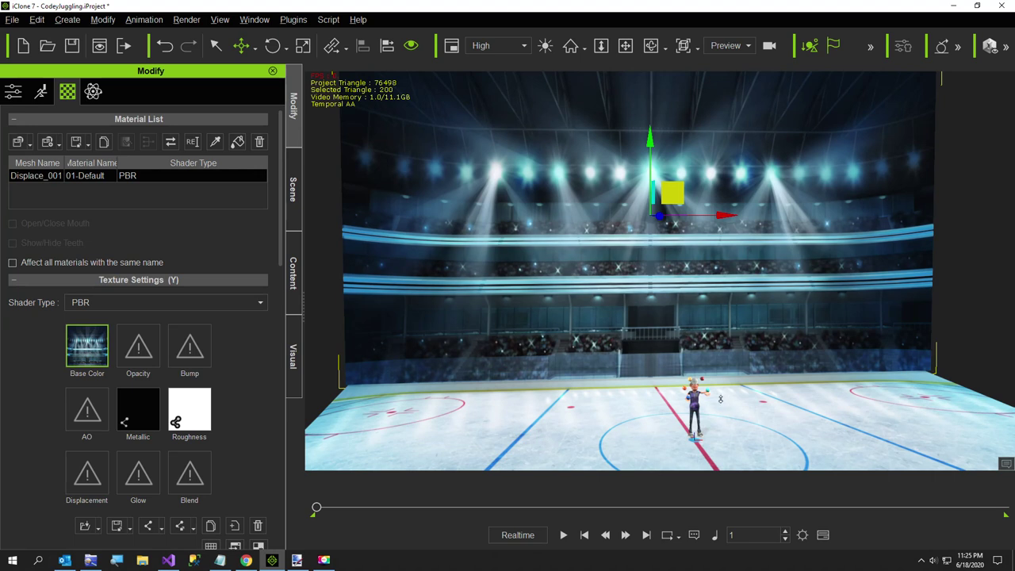
Select the CC_Base avatar and examine how it stands on the ice in front of the crowd backdrop
{"action": "scroll", "coordinate": [720, 405], "scroll_direction": "up", "scroll_amount": 2}
{"action": "scroll", "coordinate": [735, 416], "scroll_direction": "up", "scroll_amount": 1}
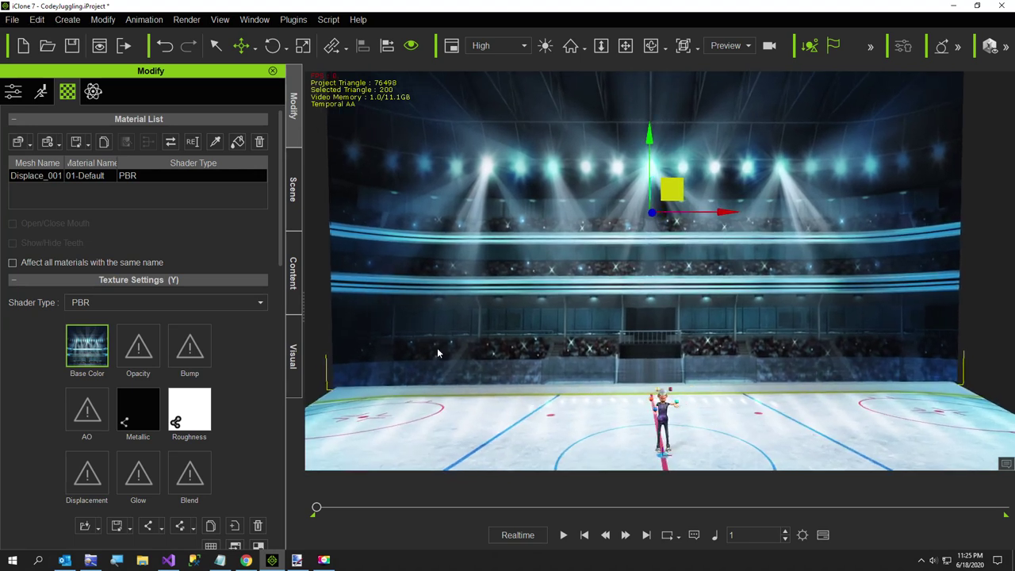
{"action": "left_click", "coordinate": [298, 206]}
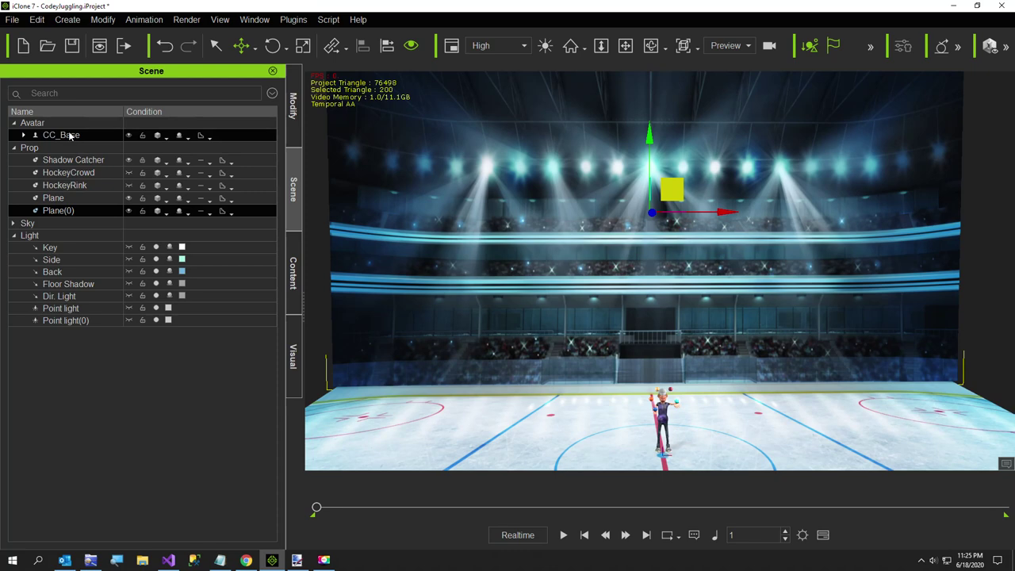
{"action": "left_click", "coordinate": [61, 135]}
{"action": "right_click_drag", "start_coordinate": [647, 389], "coordinate": [648, 380]}
{"action": "scroll", "coordinate": [647, 389], "scroll_direction": "up", "scroll_amount": 2}
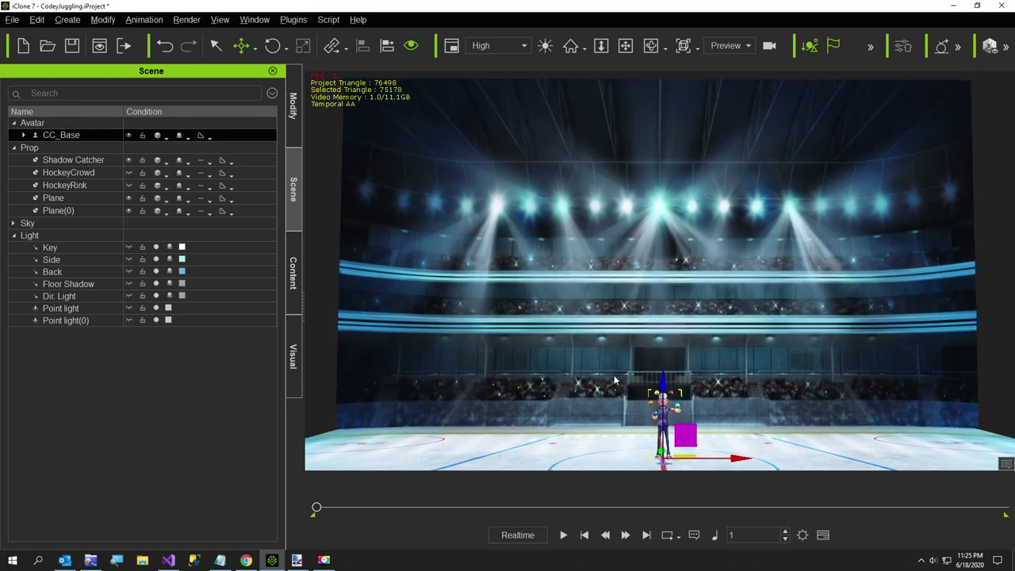
{"action": "middle_click_drag", "start_coordinate": [646, 402], "coordinate": [646, 344]}
{"action": "right_click_drag", "start_coordinate": [658, 390], "coordinate": [657, 410]}
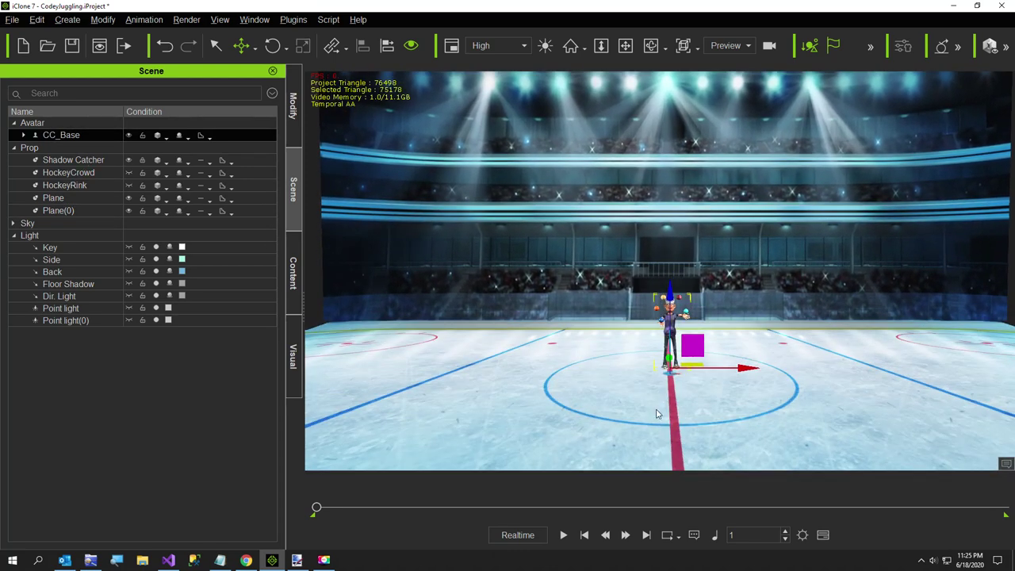
Attach the crowd plane Plane(0) to the ice floor Plane as its child
{"action": "left_click", "coordinate": [65, 211]}
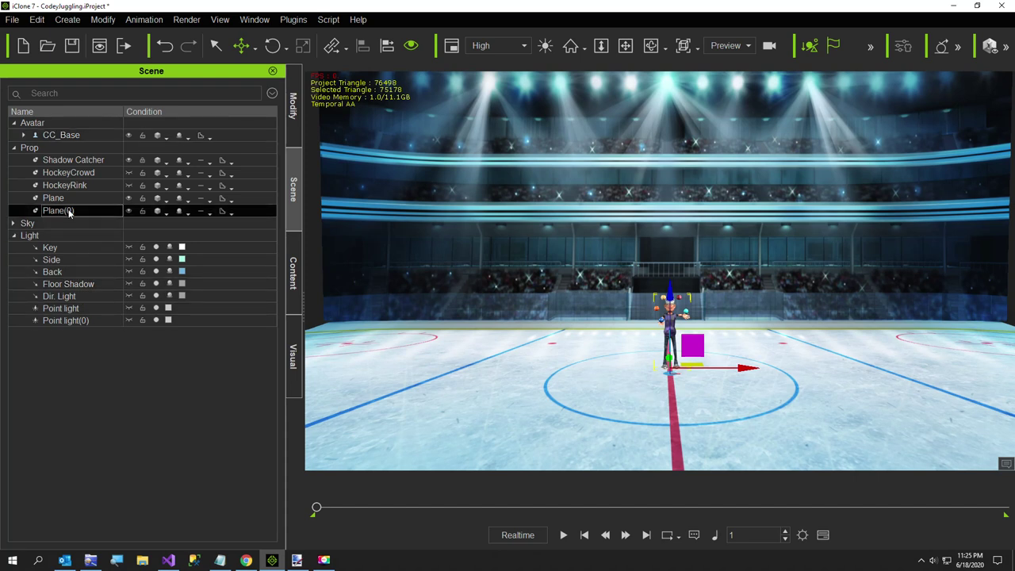
{"action": "left_click", "coordinate": [296, 117]}
{"action": "left_click", "coordinate": [13, 91]}
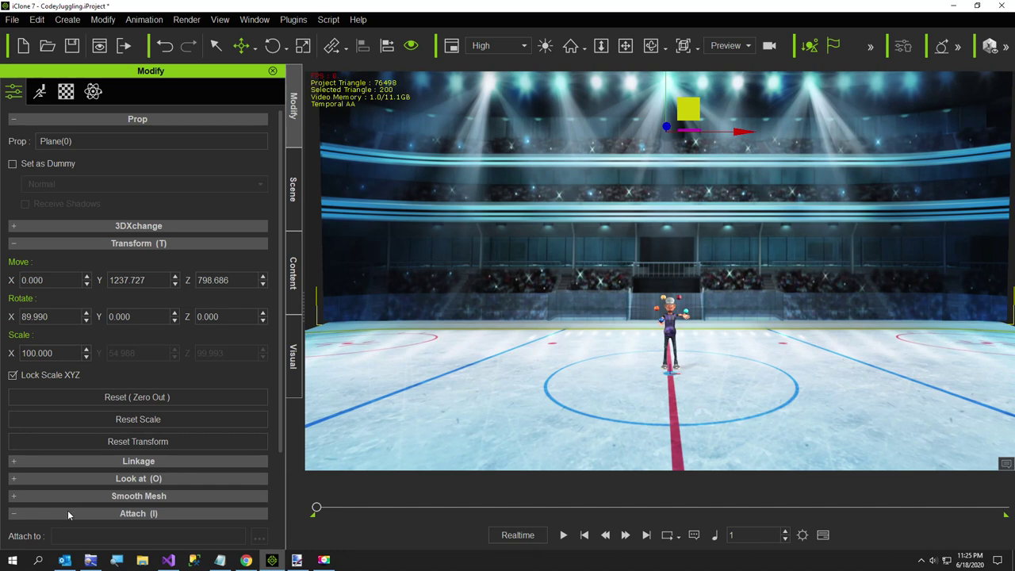
{"action": "scroll", "coordinate": [87, 512], "scroll_direction": "down", "scroll_amount": 3}
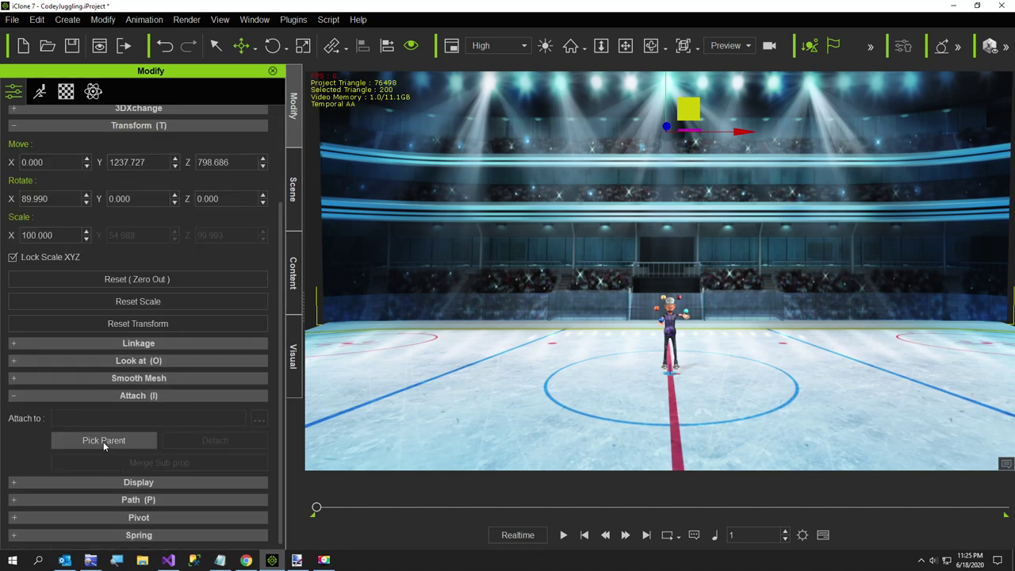
{"action": "left_click", "coordinate": [293, 190]}
{"action": "left_click_drag", "start_coordinate": [141, 236], "coordinate": [61, 201]}
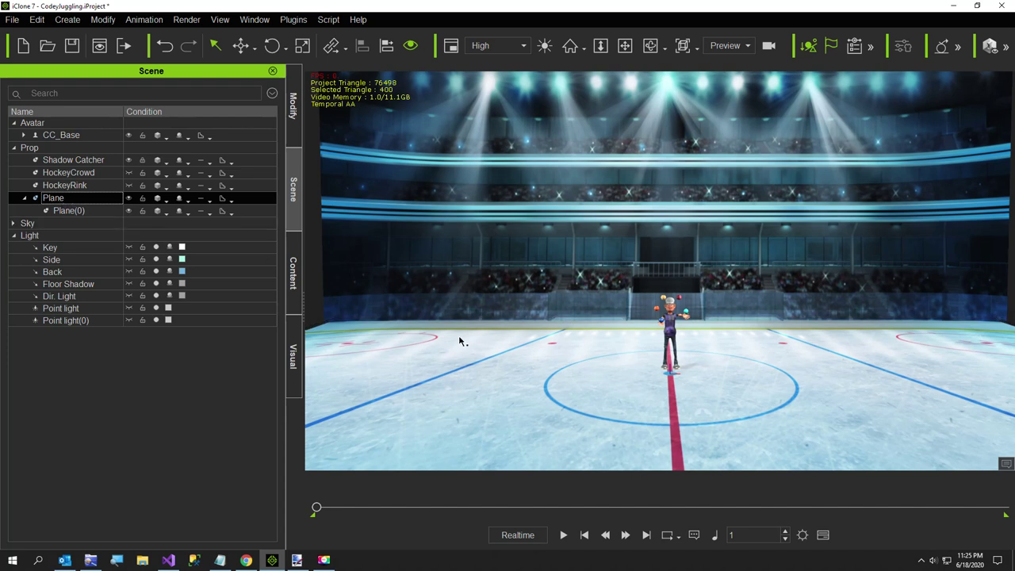
Scale the parent Plane wider along the X axis so the floor and crowd backdrop fill the view's width
{"action": "key", "text": "r"}
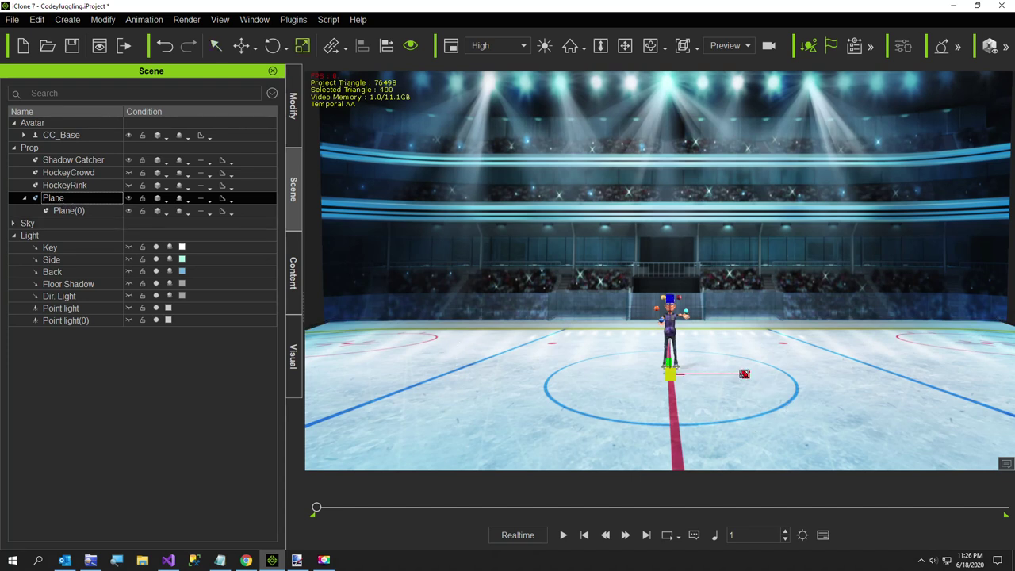
{"action": "left_click_drag", "start_coordinate": [746, 374], "coordinate": [777, 385]}
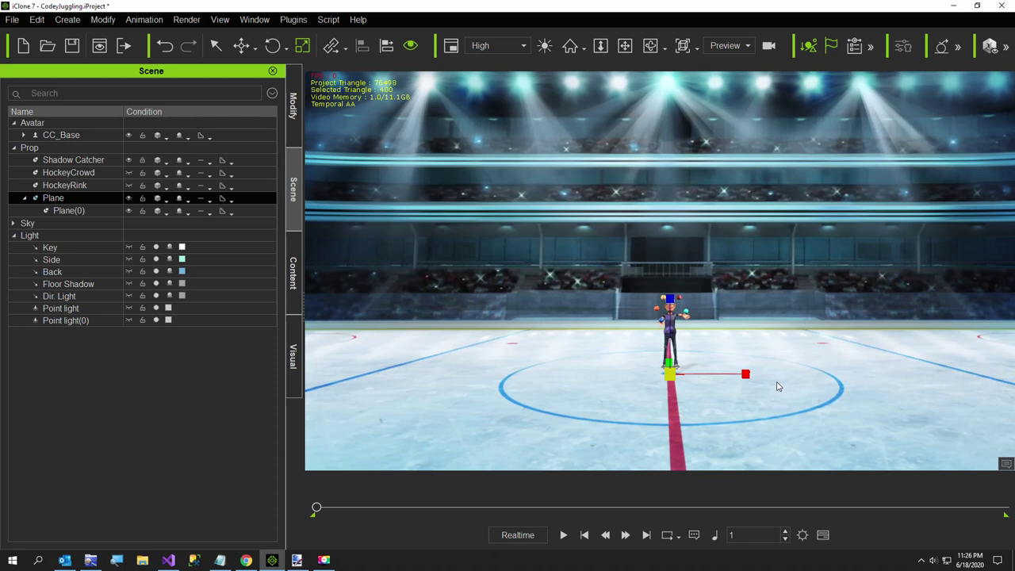
{"action": "right_click_drag", "start_coordinate": [689, 401], "coordinate": [687, 376]}
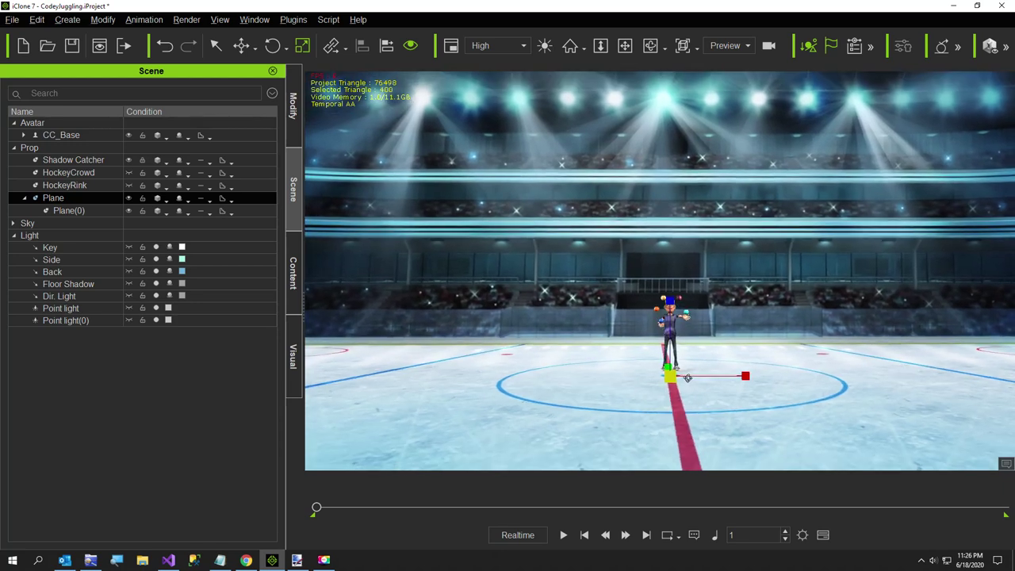
{"action": "scroll", "coordinate": [680, 382], "scroll_direction": "up", "scroll_amount": 2}
{"action": "scroll", "coordinate": [681, 386], "scroll_direction": "up", "scroll_amount": 2}
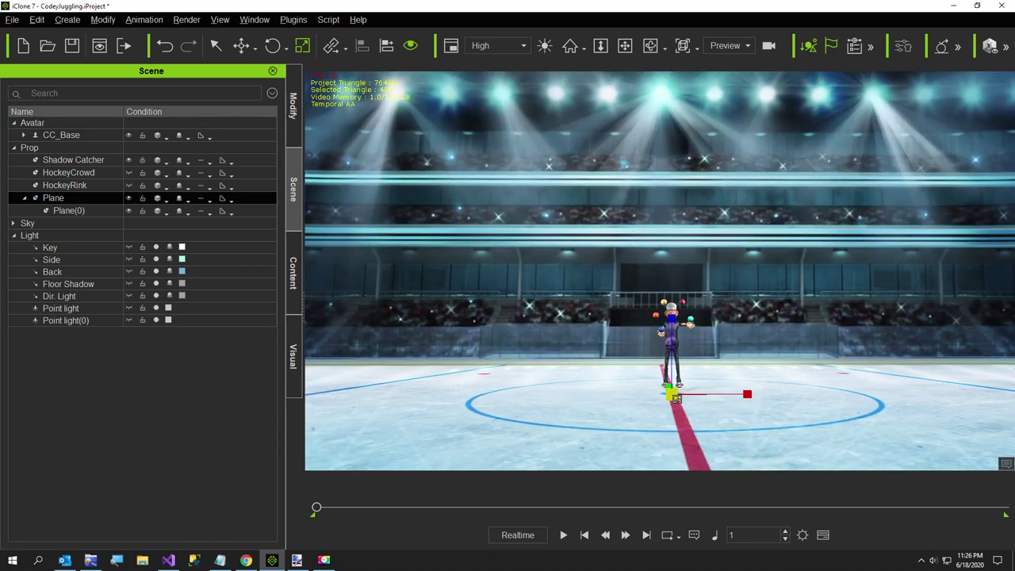
{"action": "left_click", "coordinate": [216, 49]}
Examine the juggling character against the arena backdrop from several distances and camera angles
{"action": "scroll", "coordinate": [754, 396], "scroll_direction": "up", "scroll_amount": 3}
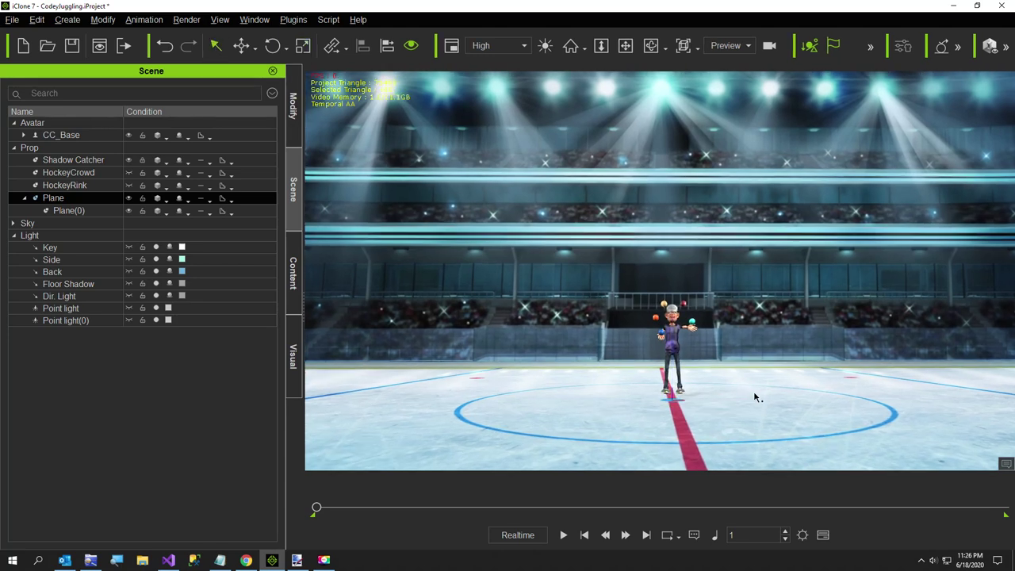
{"action": "middle_click_drag", "start_coordinate": [743, 398], "coordinate": [695, 365]}
{"action": "scroll", "coordinate": [718, 389], "scroll_direction": "up", "scroll_amount": 4}
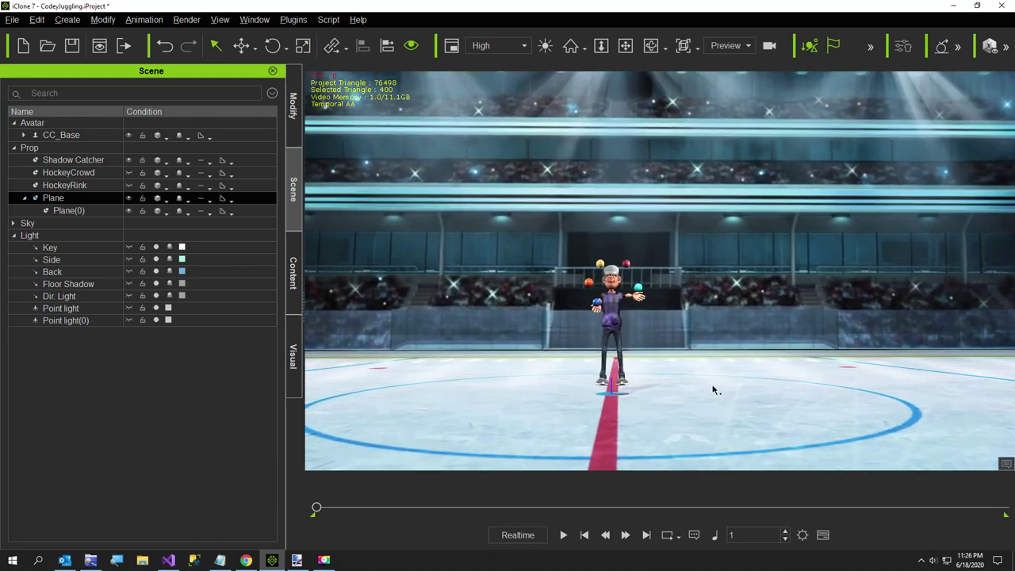
{"action": "scroll", "coordinate": [667, 387], "scroll_direction": "down", "scroll_amount": 3}
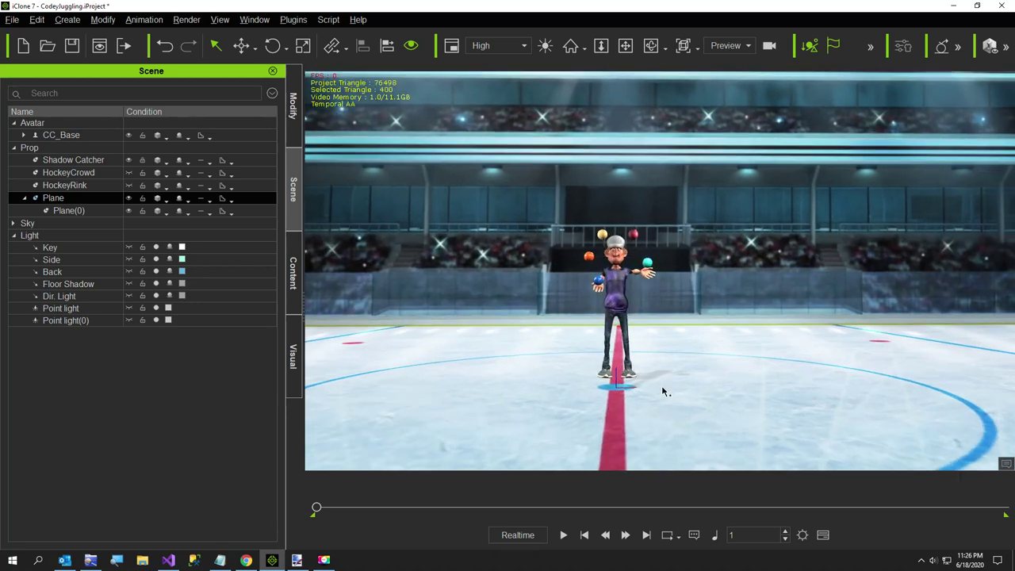
{"action": "scroll", "coordinate": [665, 391], "scroll_direction": "up", "scroll_amount": 4}
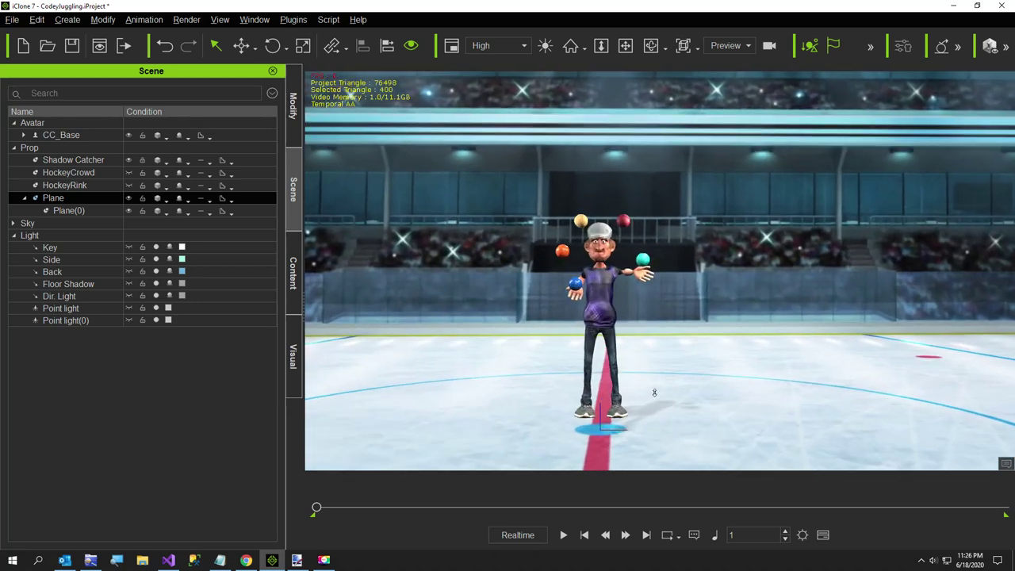
{"action": "scroll", "coordinate": [667, 387], "scroll_direction": "down", "scroll_amount": 2}
{"action": "scroll", "coordinate": [658, 383], "scroll_direction": "down", "scroll_amount": 2}
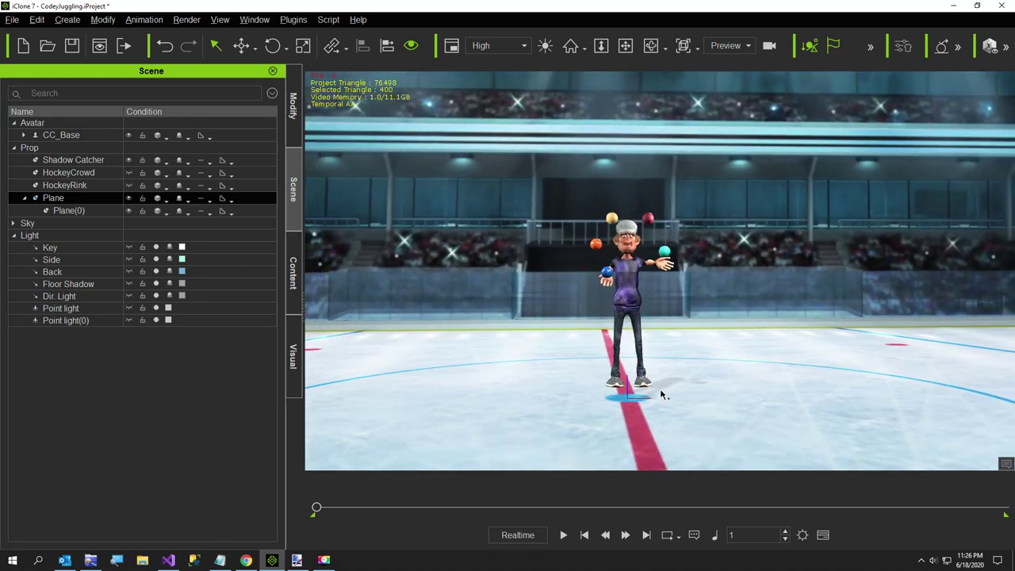
{"action": "right_click_drag", "start_coordinate": [659, 396], "coordinate": [659, 422]}
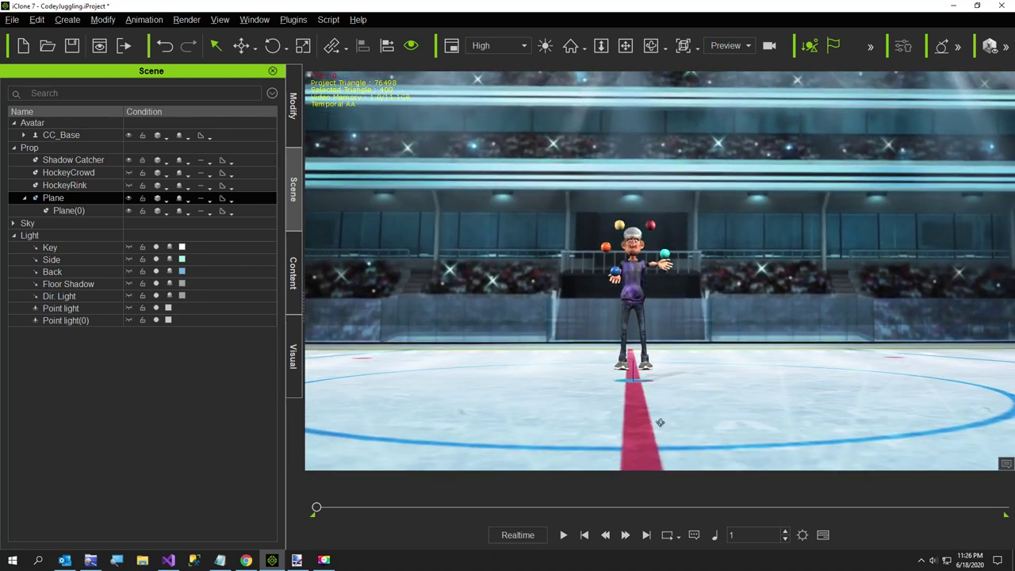
Lower the crowd plane Plane(0) slightly along the Z axis so its base sits closer to the ice floor
{"action": "left_click", "coordinate": [632, 285]}
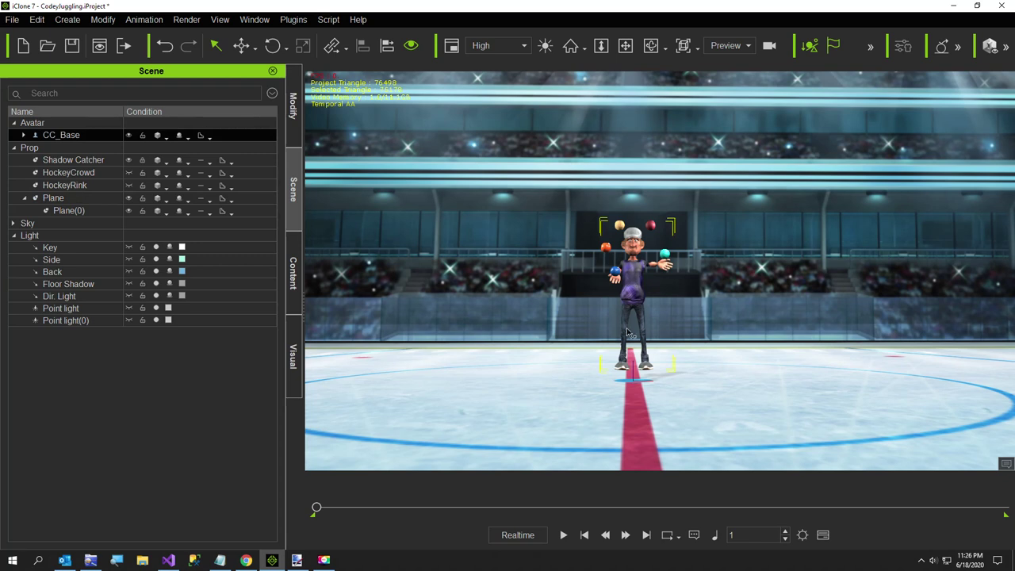
{"action": "left_click", "coordinate": [544, 408]}
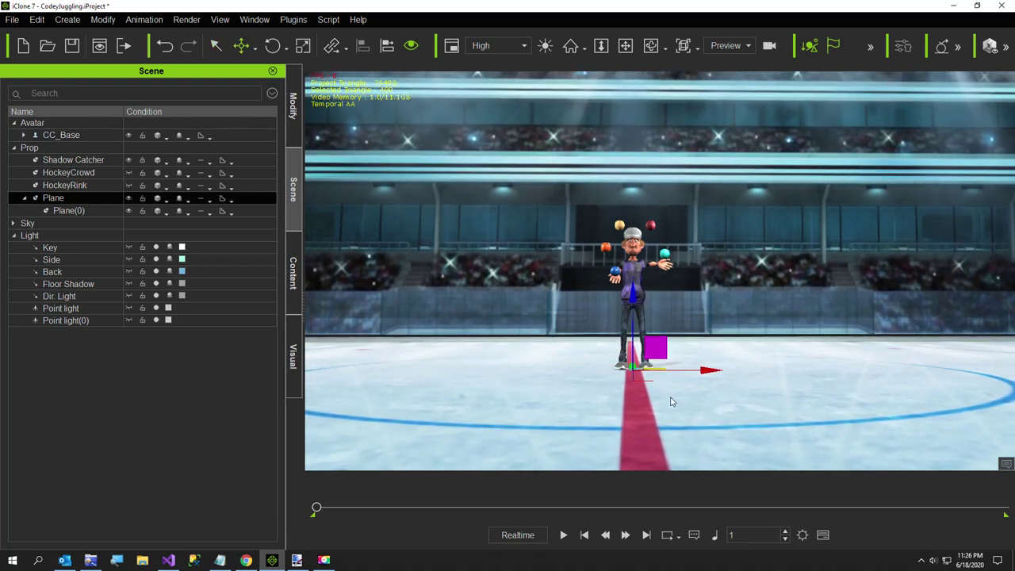
{"action": "right_click_drag", "start_coordinate": [671, 404], "coordinate": [671, 409]}
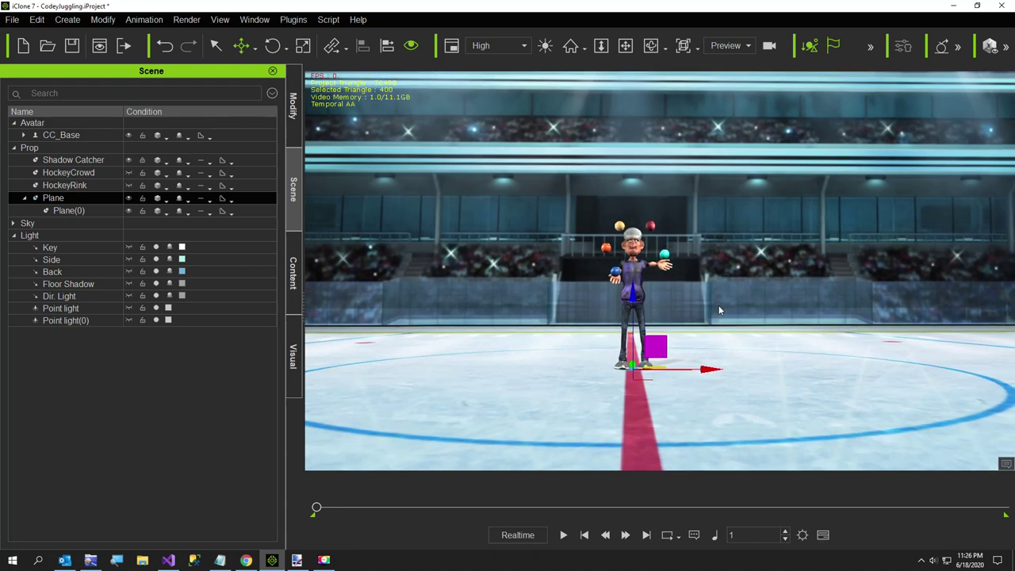
{"action": "left_click", "coordinate": [719, 307]}
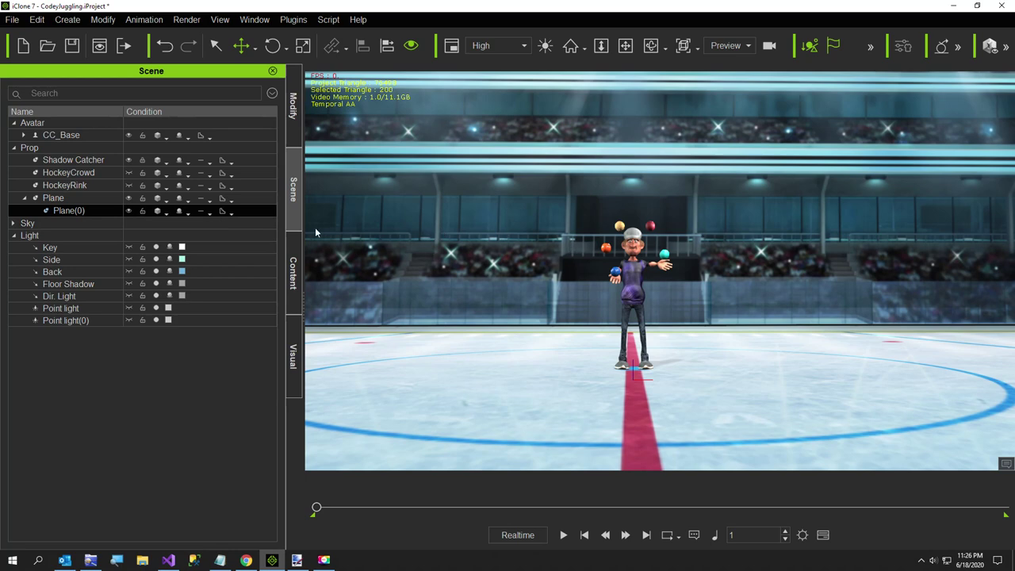
{"action": "scroll", "coordinate": [557, 370], "scroll_direction": "down", "scroll_amount": 3}
{"action": "right_click_drag", "start_coordinate": [593, 378], "coordinate": [585, 386]}
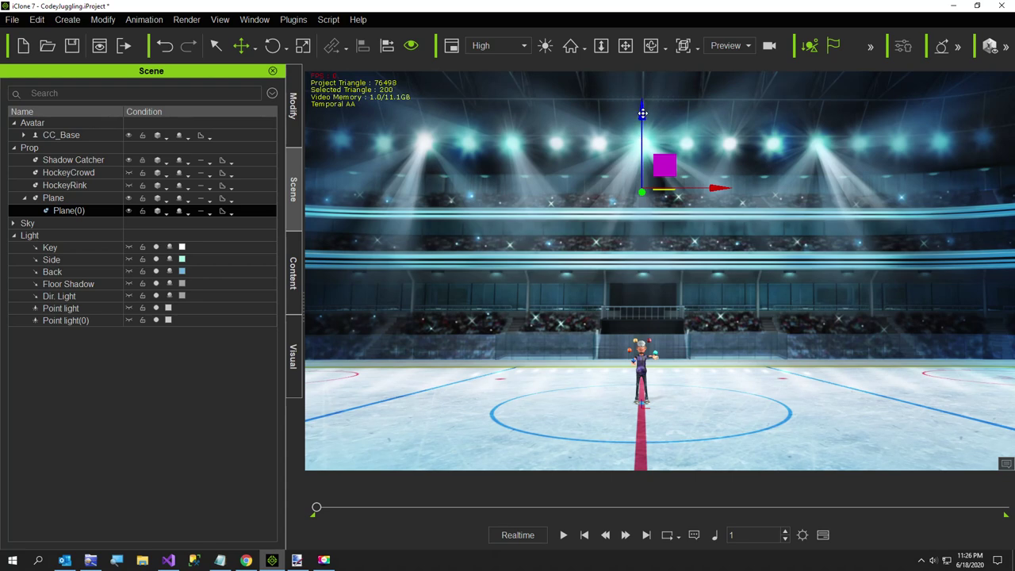
{"action": "left_click_drag", "start_coordinate": [642, 113], "coordinate": [640, 119]}
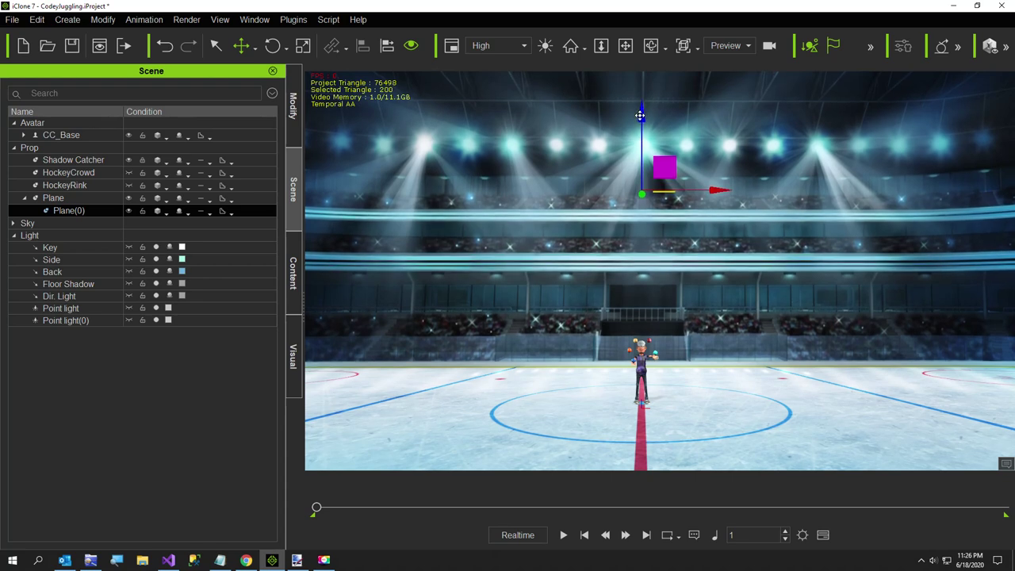
Examine up close how the juggling character stands on the ice in front of the lowered crowd plane
{"action": "scroll", "coordinate": [728, 397], "scroll_direction": "up", "scroll_amount": 3}
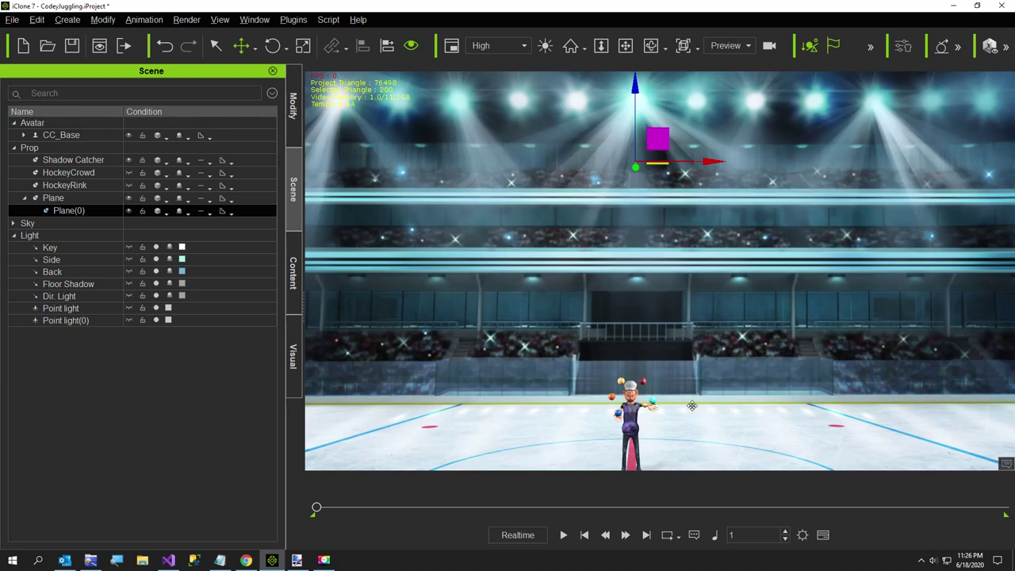
{"action": "middle_click_drag", "start_coordinate": [688, 401], "coordinate": [617, 315]}
{"action": "scroll", "coordinate": [691, 359], "scroll_direction": "up", "scroll_amount": 2}
{"action": "scroll", "coordinate": [684, 362], "scroll_direction": "down", "scroll_amount": 2}
{"action": "scroll", "coordinate": [691, 328], "scroll_direction": "down", "scroll_amount": 1}
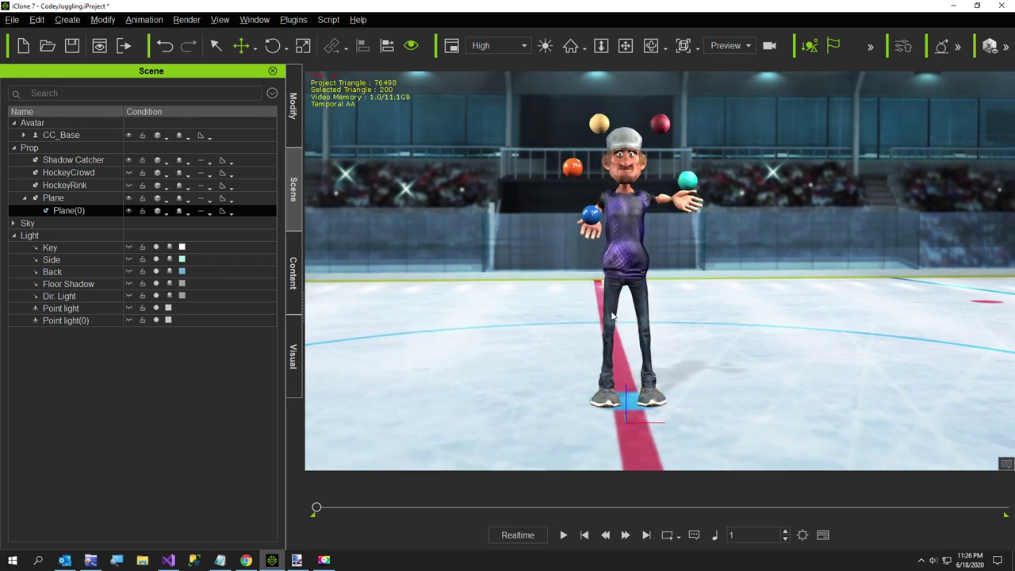
{"action": "mouse_move", "coordinate": [637, 370]}
{"action": "middle_mouse_down"}
{"action": "mouse_move", "coordinate": [654, 332]}
{"action": "mouse_move", "coordinate": [635, 368]}
{"action": "middle_mouse_up"}
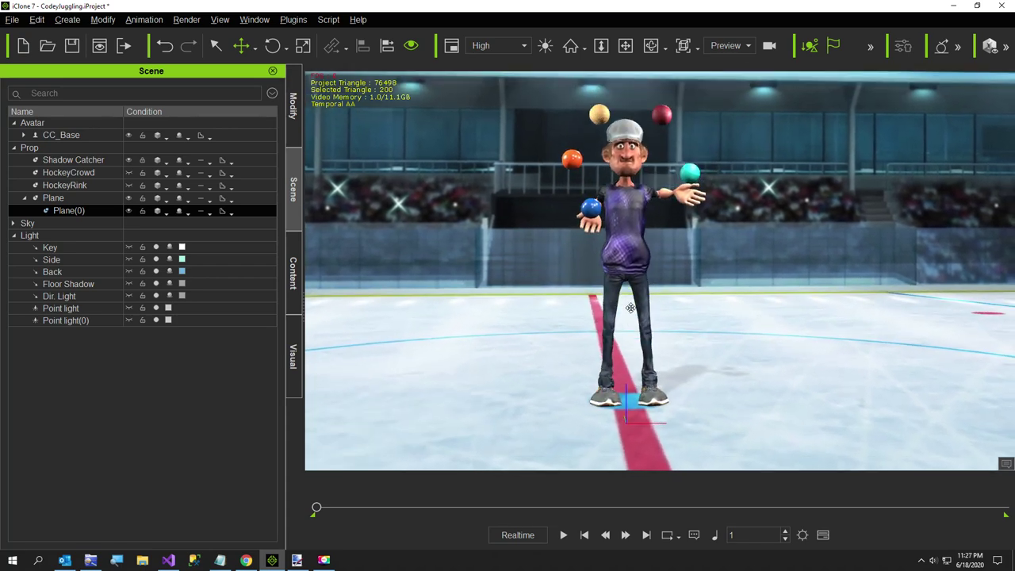
{"action": "scroll", "coordinate": [626, 333], "scroll_direction": "down", "scroll_amount": 3}
{"action": "scroll", "coordinate": [642, 343], "scroll_direction": "down", "scroll_amount": 2}
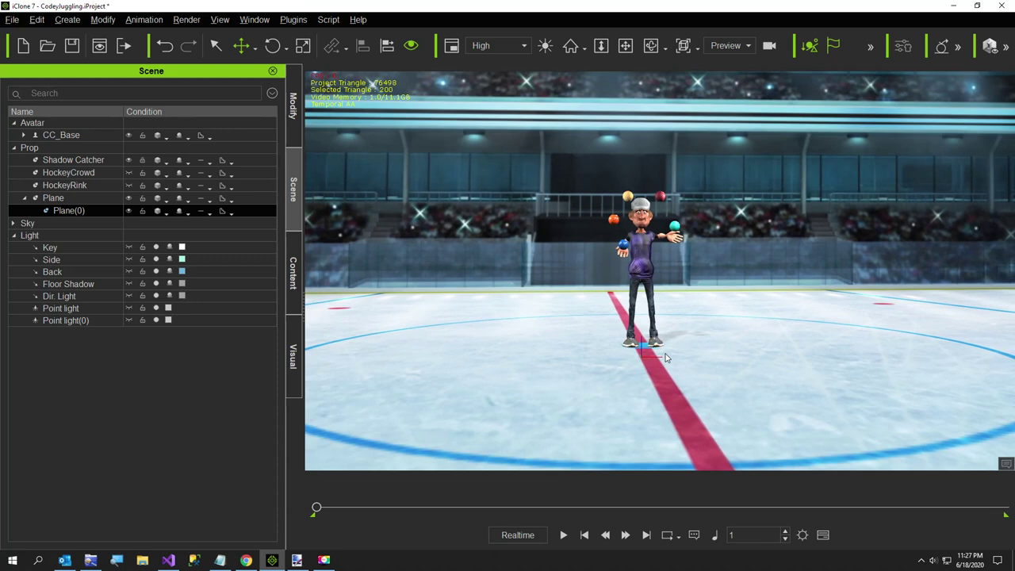
Compare wide and close views of the rink to check where the crowd backdrop meets the ice behind the character
{"action": "middle_click_drag", "start_coordinate": [666, 357], "coordinate": [639, 400]}
{"action": "scroll", "coordinate": [640, 347], "scroll_direction": "down", "scroll_amount": 3}
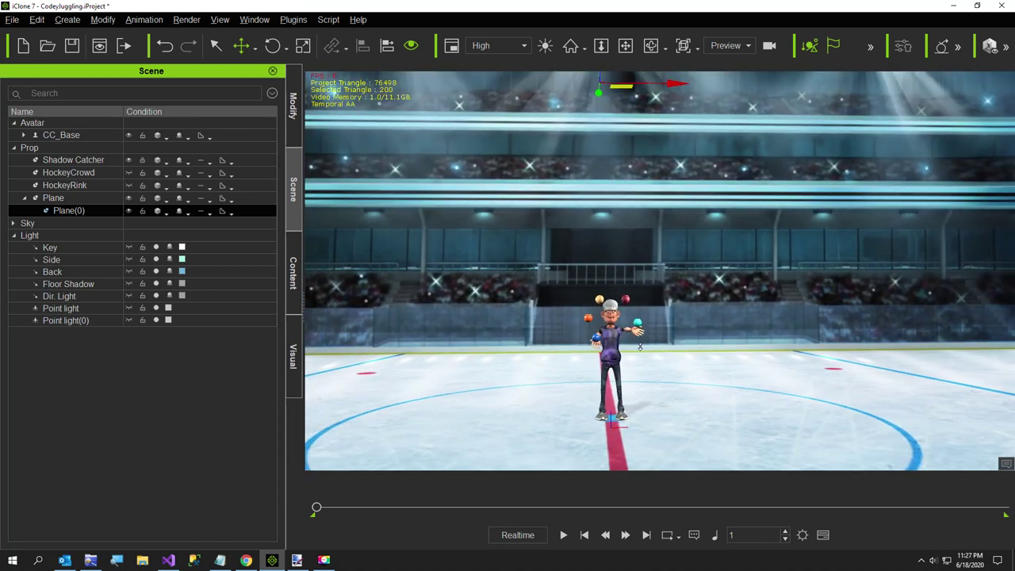
{"action": "scroll", "coordinate": [640, 347], "scroll_direction": "down", "scroll_amount": 2}
{"action": "mouse_move", "coordinate": [669, 365]}
{"action": "middle_mouse_down"}
{"action": "mouse_move", "coordinate": [673, 356]}
{"action": "mouse_move", "coordinate": [664, 358]}
{"action": "middle_mouse_up"}
{"action": "scroll", "coordinate": [664, 359], "scroll_direction": "up", "scroll_amount": 1}
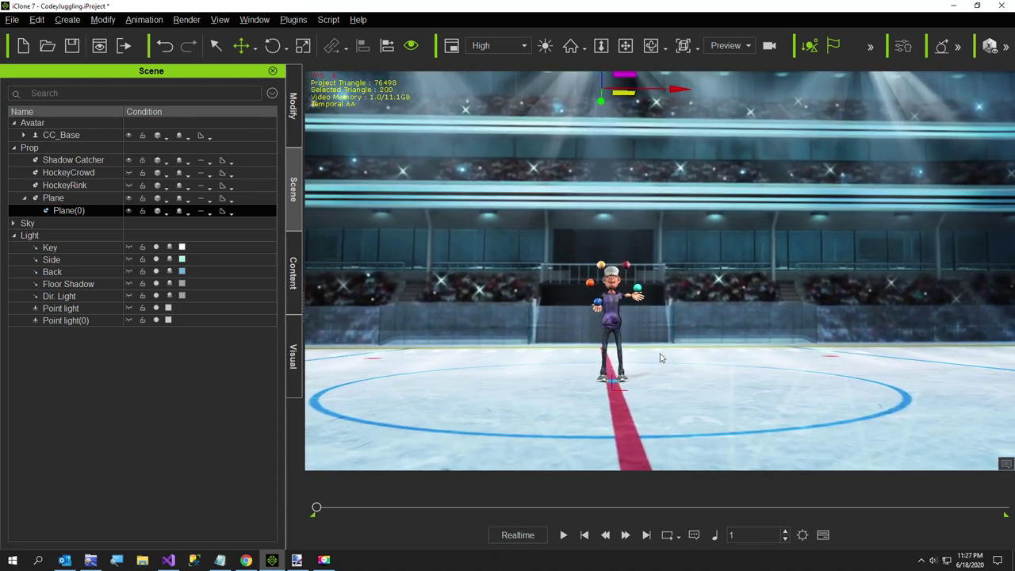
{"action": "scroll", "coordinate": [660, 359], "scroll_direction": "up", "scroll_amount": 4}
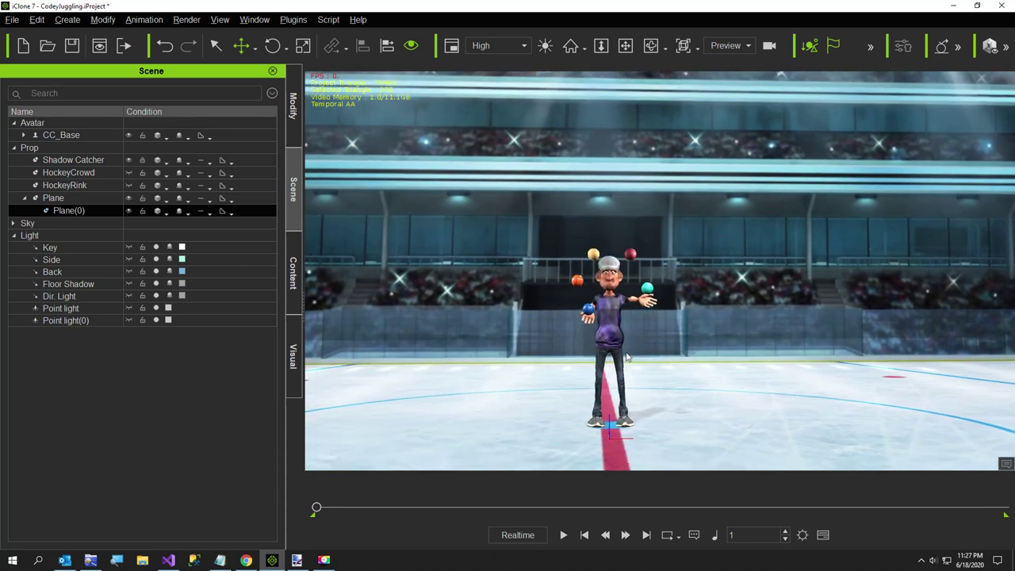
{"action": "scroll", "coordinate": [625, 363], "scroll_direction": "down", "scroll_amount": 5}
{"action": "scroll", "coordinate": [627, 387], "scroll_direction": "up", "scroll_amount": 10}
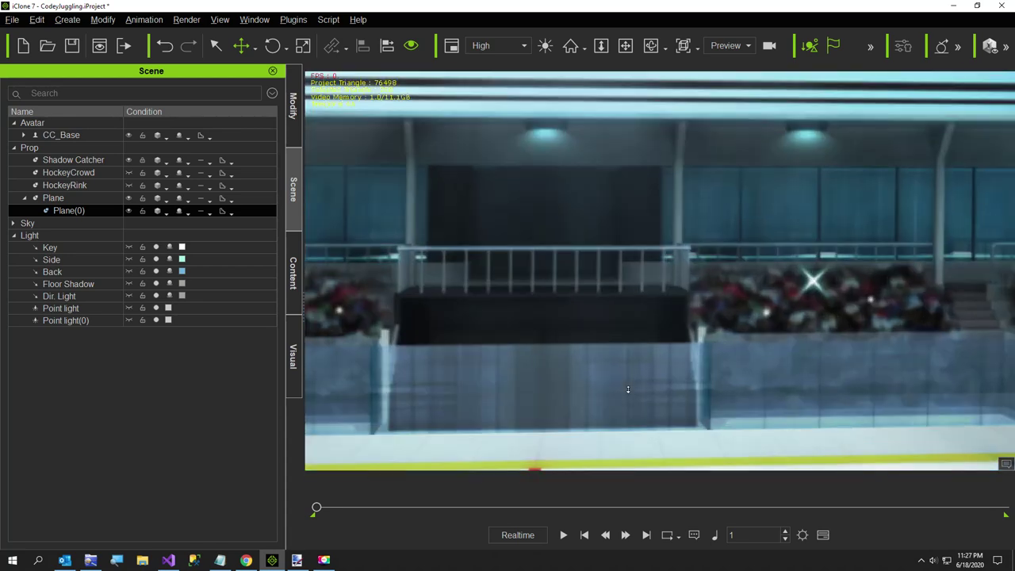
{"action": "scroll", "coordinate": [627, 389], "scroll_direction": "down", "scroll_amount": 8}
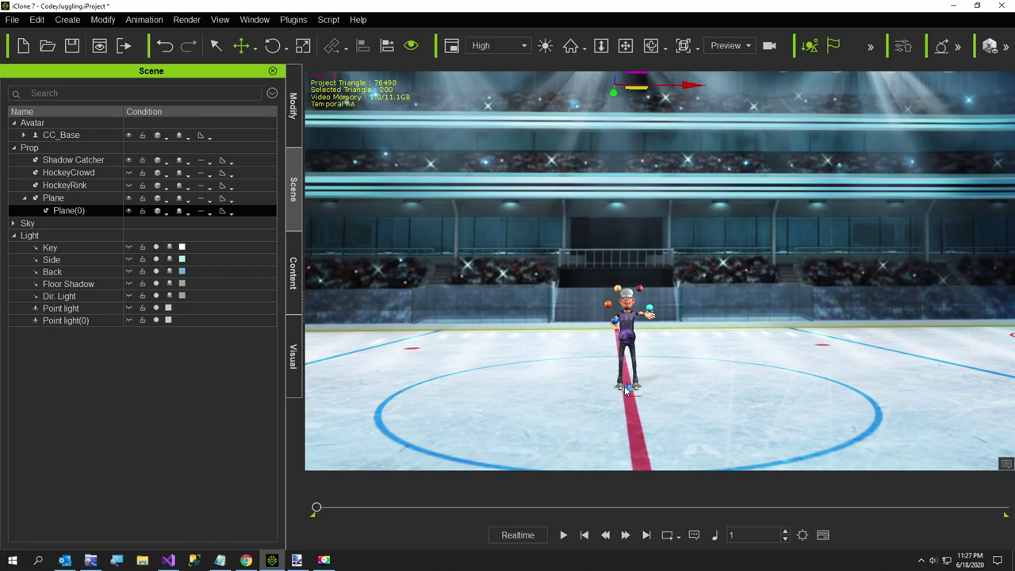
{"action": "scroll", "coordinate": [626, 405], "scroll_direction": "down", "scroll_amount": 1}
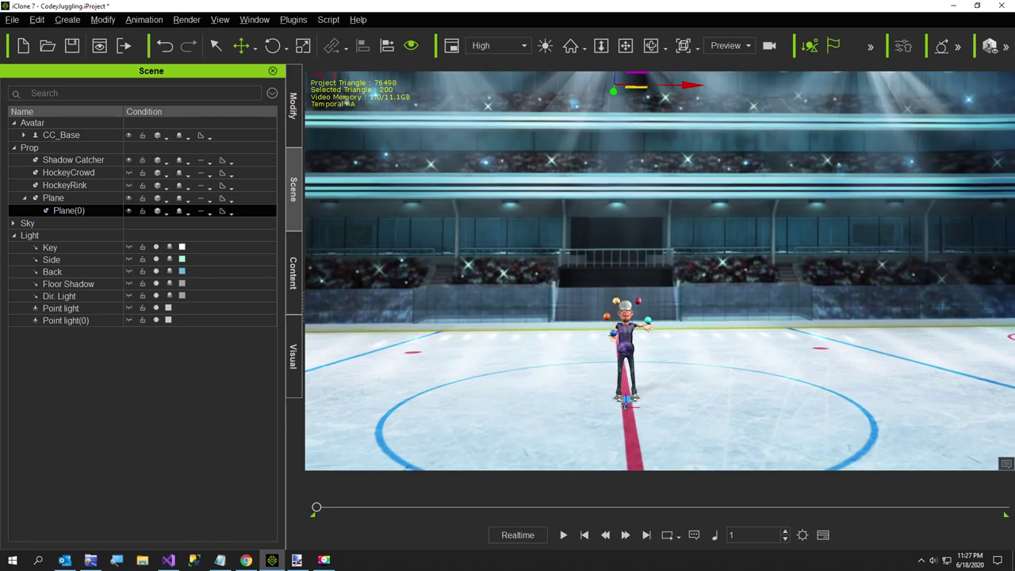
{"action": "scroll", "coordinate": [623, 346], "scroll_direction": "up", "scroll_amount": 3}
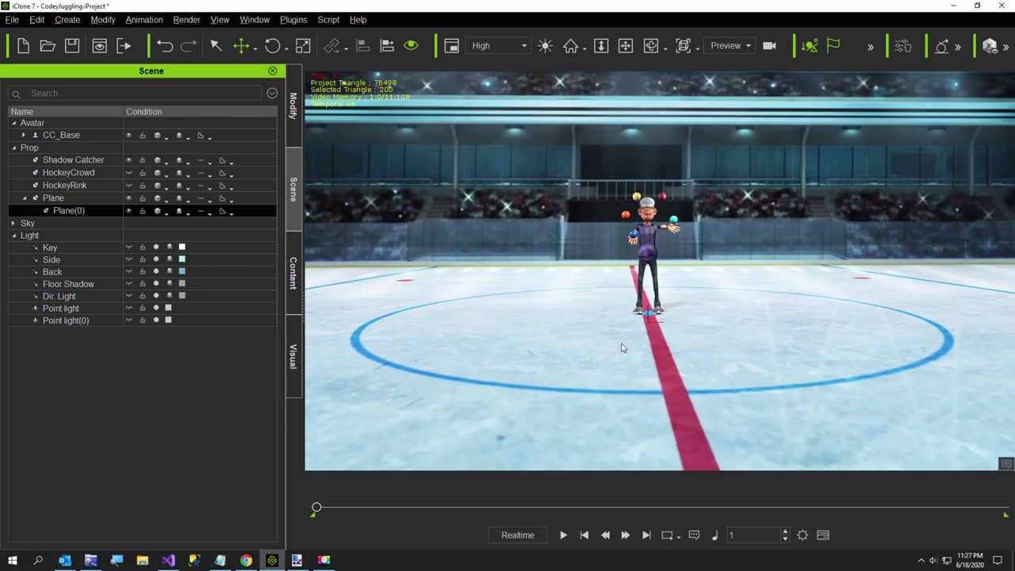
{"action": "scroll", "coordinate": [622, 346], "scroll_direction": "up", "scroll_amount": 6}
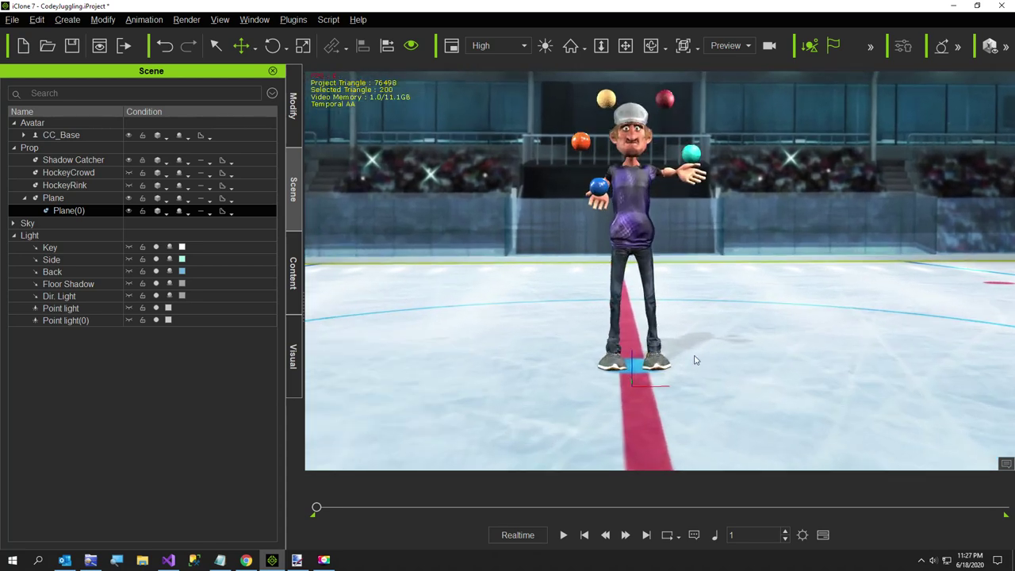
{"action": "scroll", "coordinate": [694, 349], "scroll_direction": "up", "scroll_amount": 3}
{"action": "scroll", "coordinate": [694, 338], "scroll_direction": "down", "scroll_amount": 10}
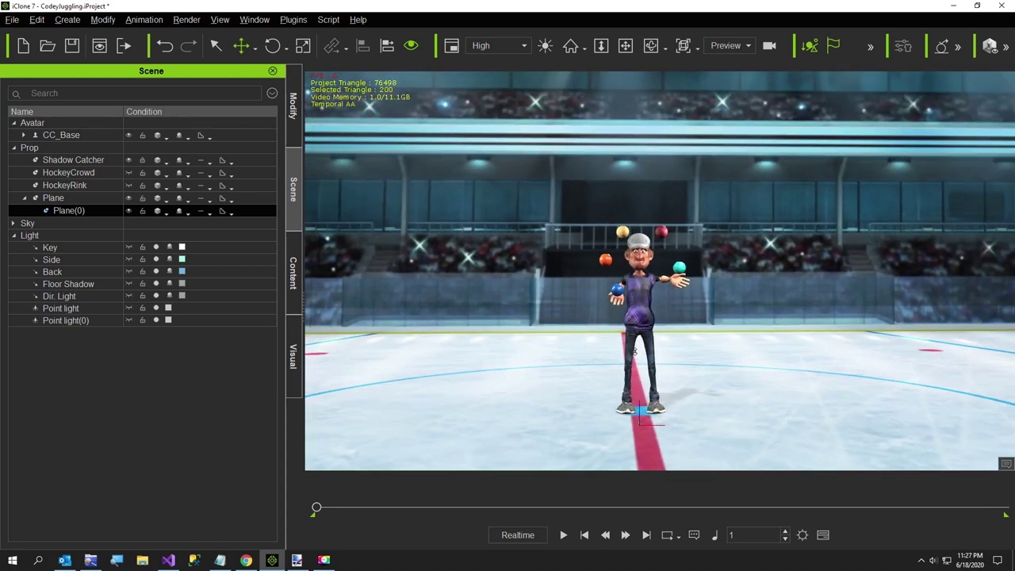
{"action": "scroll", "coordinate": [635, 353], "scroll_direction": "down", "scroll_amount": 3}
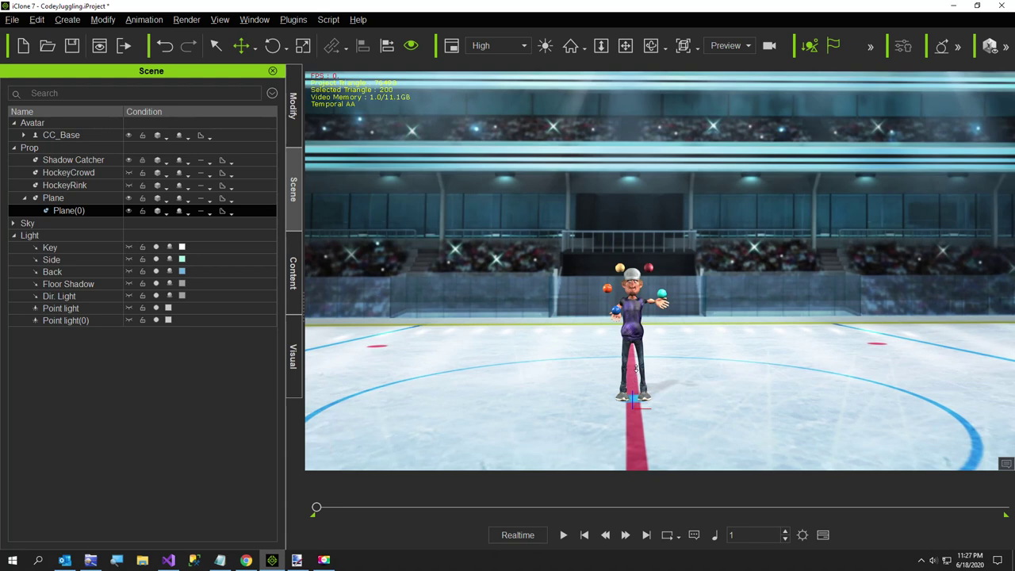
{"action": "scroll", "coordinate": [635, 368], "scroll_direction": "up", "scroll_amount": 3}
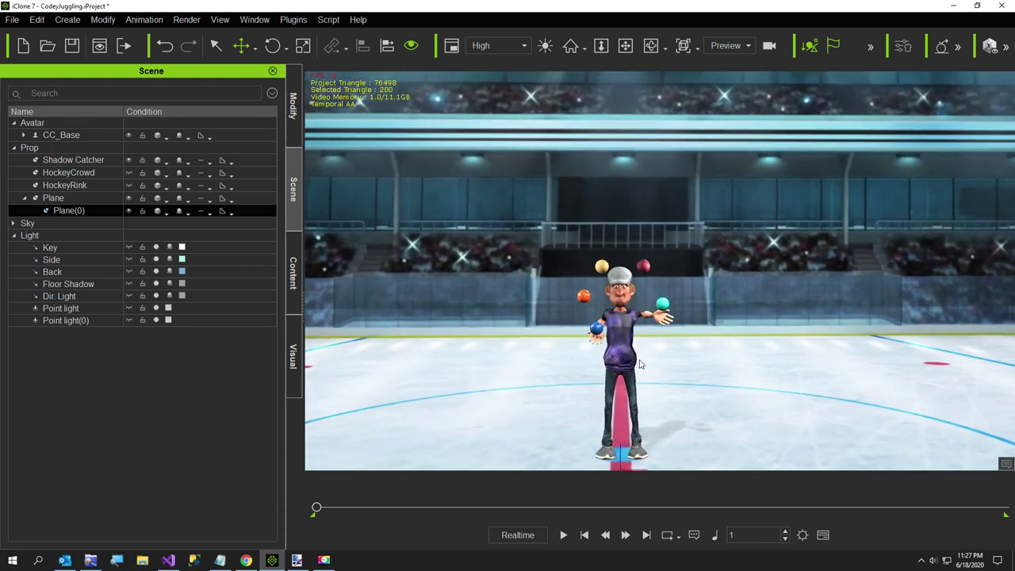